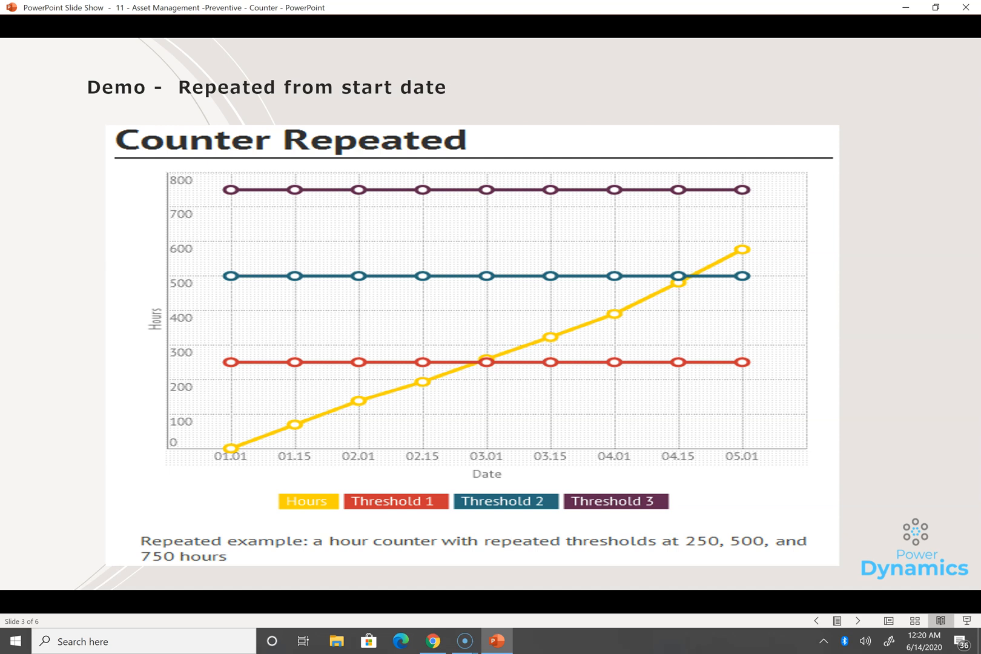
Switch to Finance and Operations in the browser and open the list of all assets in Asset management.
key("alt+Tab")
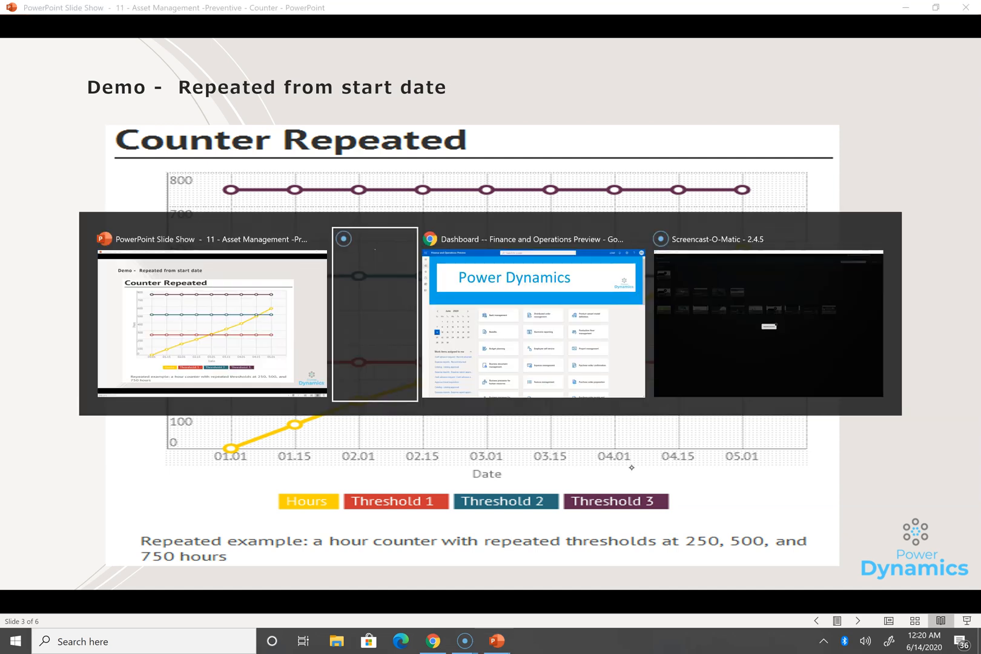
key("alt+Tab")
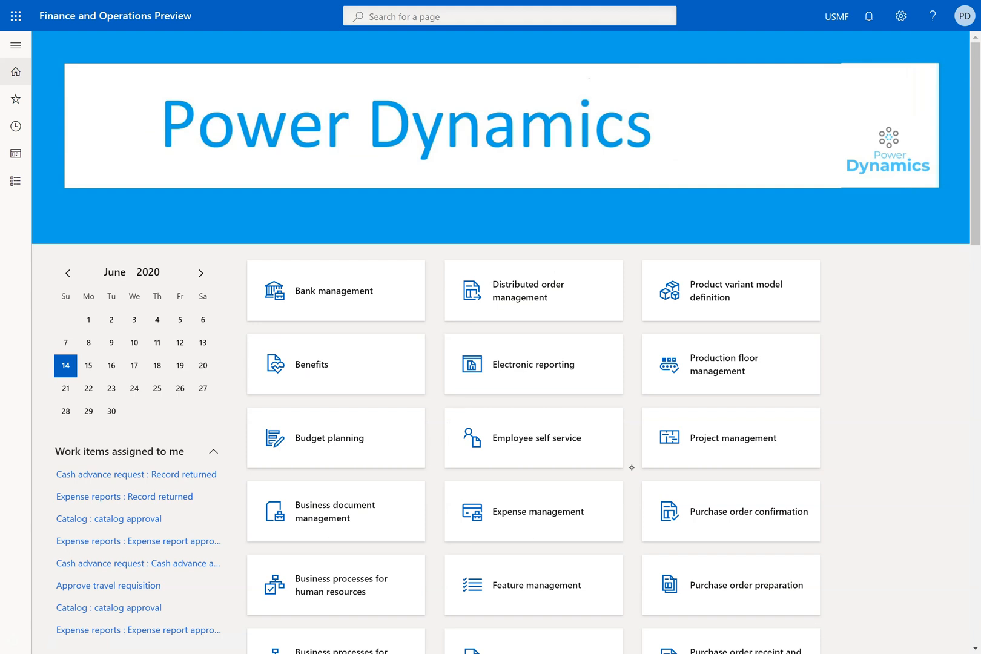
left_click(13, 47)
left_click(92, 238)
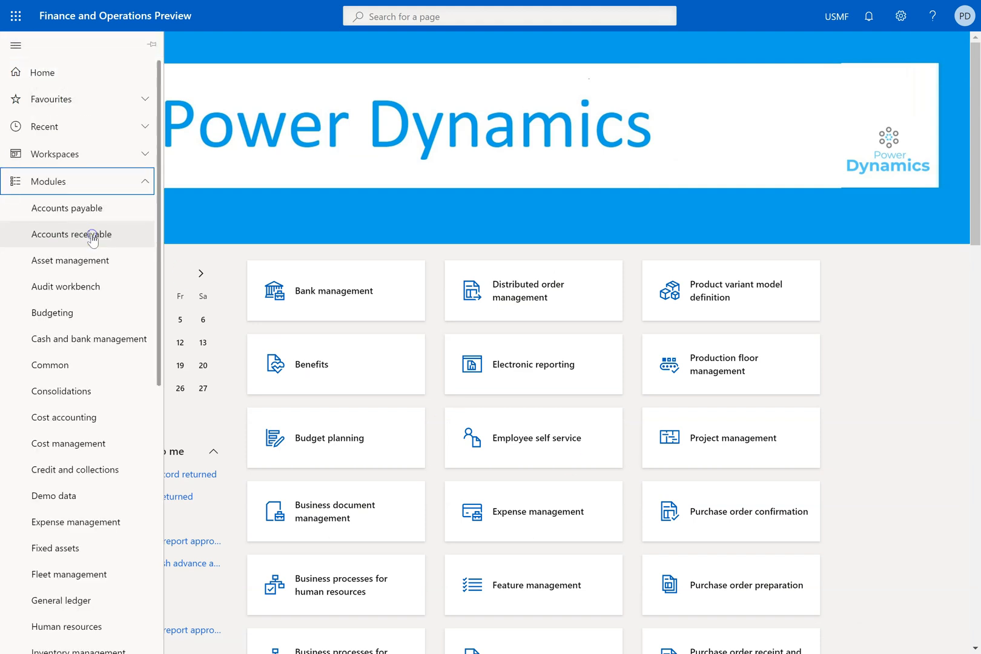
left_click(94, 261)
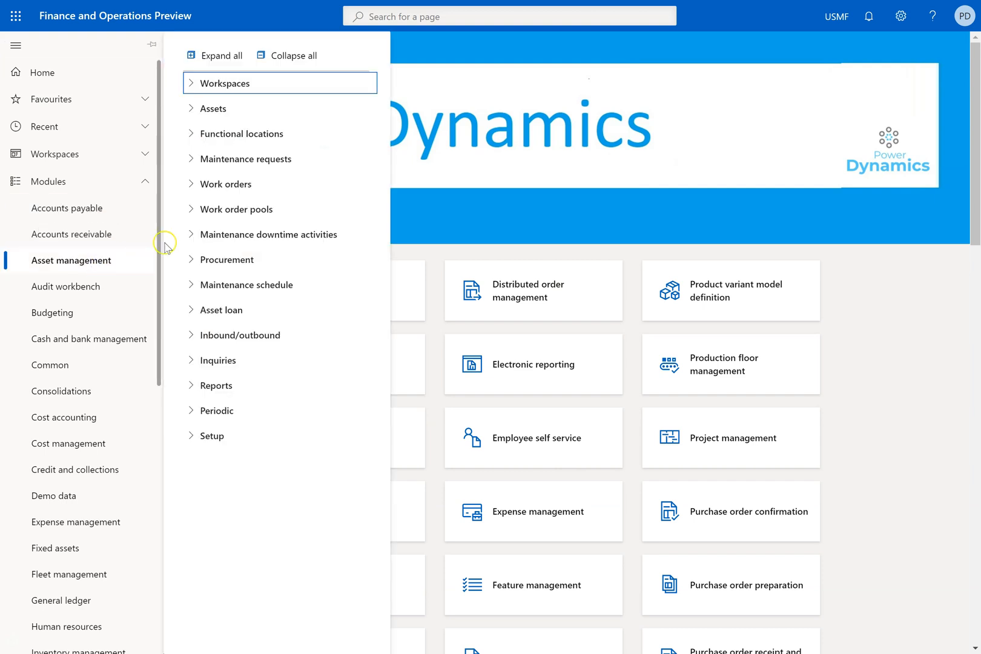
left_click(198, 109)
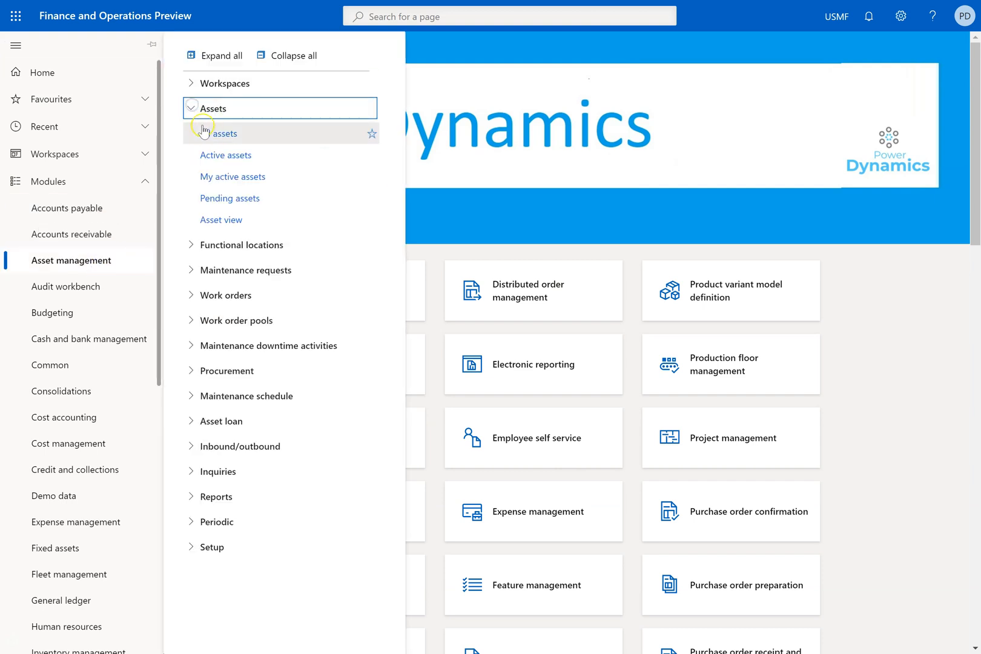
left_click(214, 135)
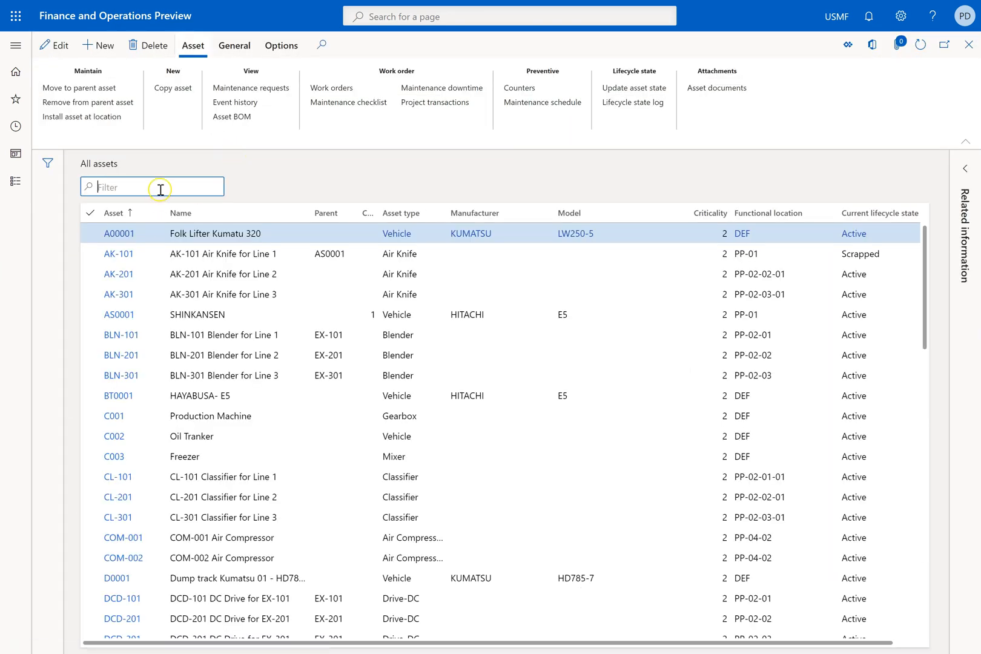
Filter the asset list by "c00" and open the record of asset C001, Production Machine.
type("c00")
key("Return")
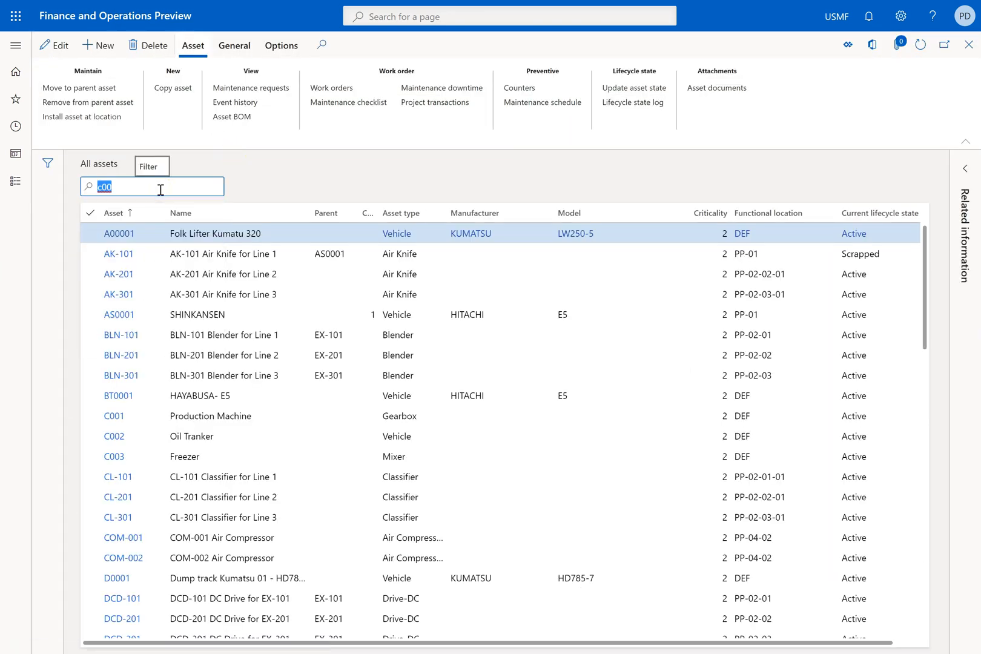
left_click(261, 235)
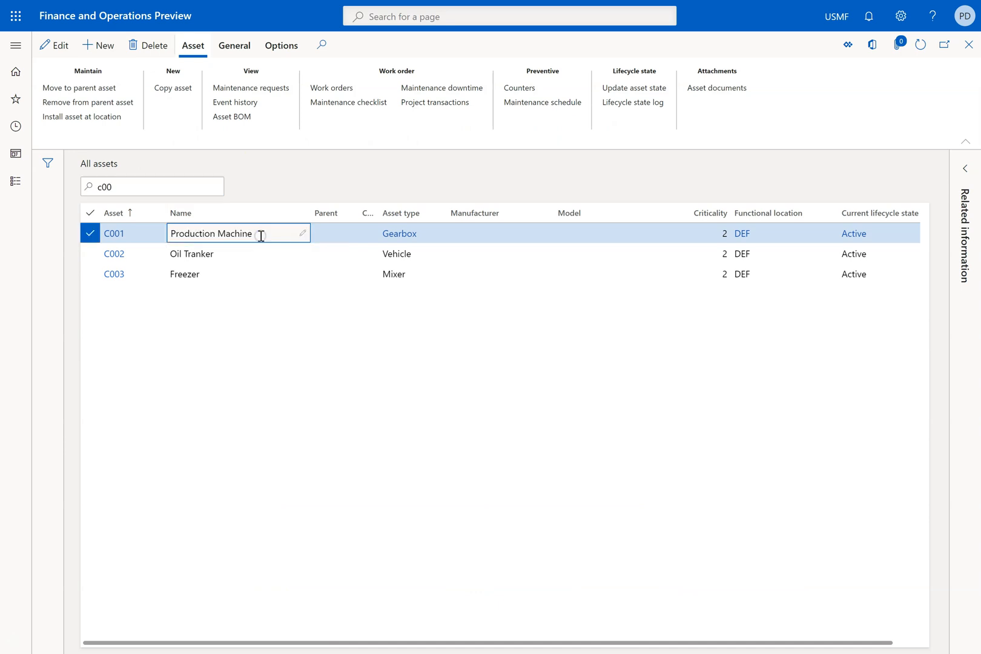
left_click(118, 234)
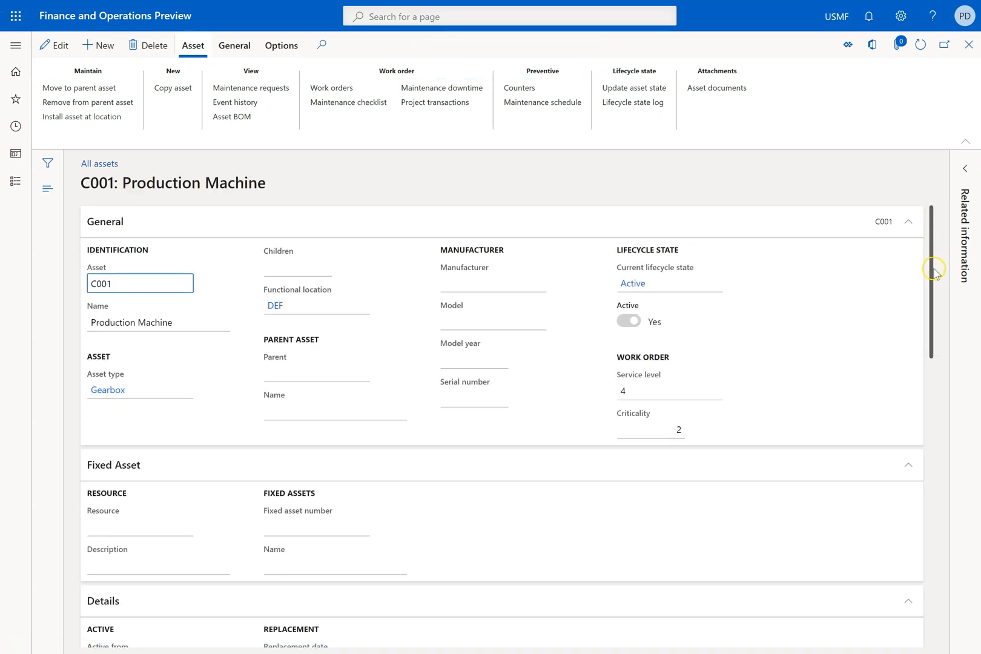
Open maintenance plan CO1 from the asset's maintenance plans and review all settings of its counter line.
left_click_drag(933, 271, 927, 420)
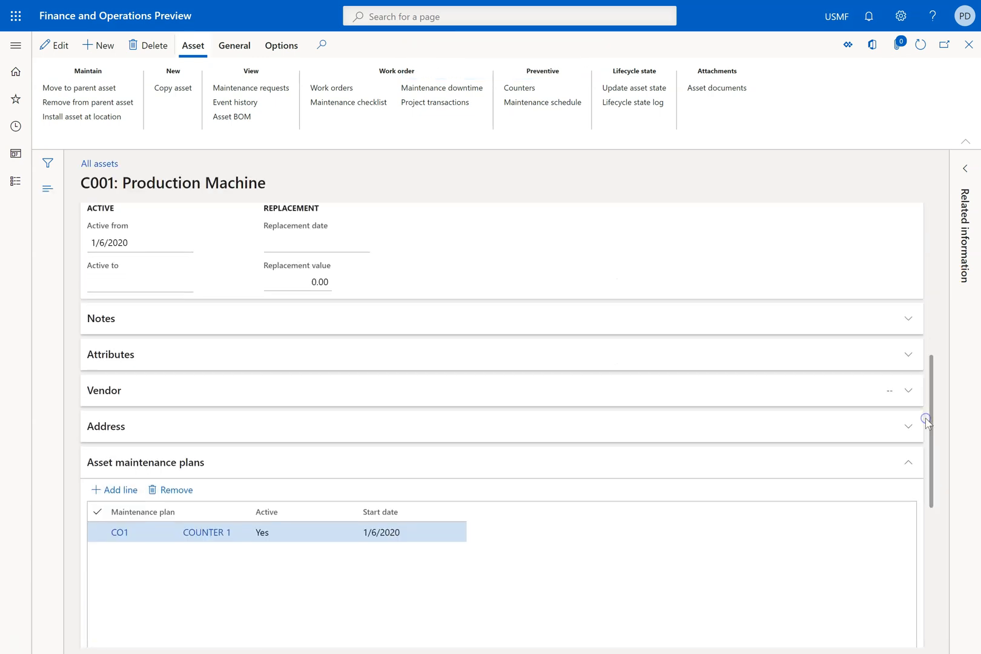
left_click(119, 533)
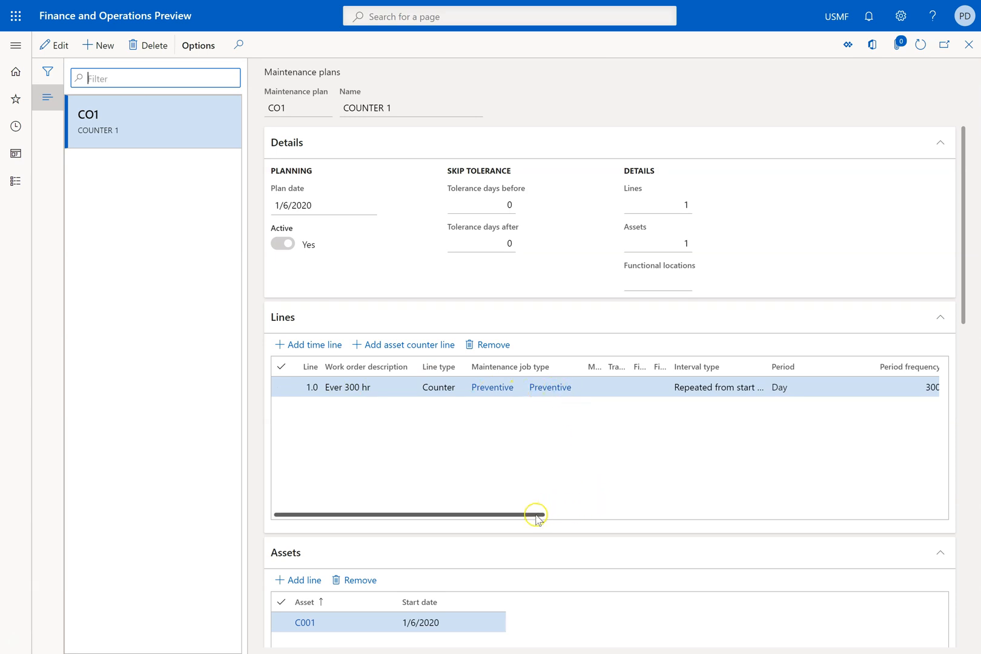
left_click_drag(535, 516, 658, 521)
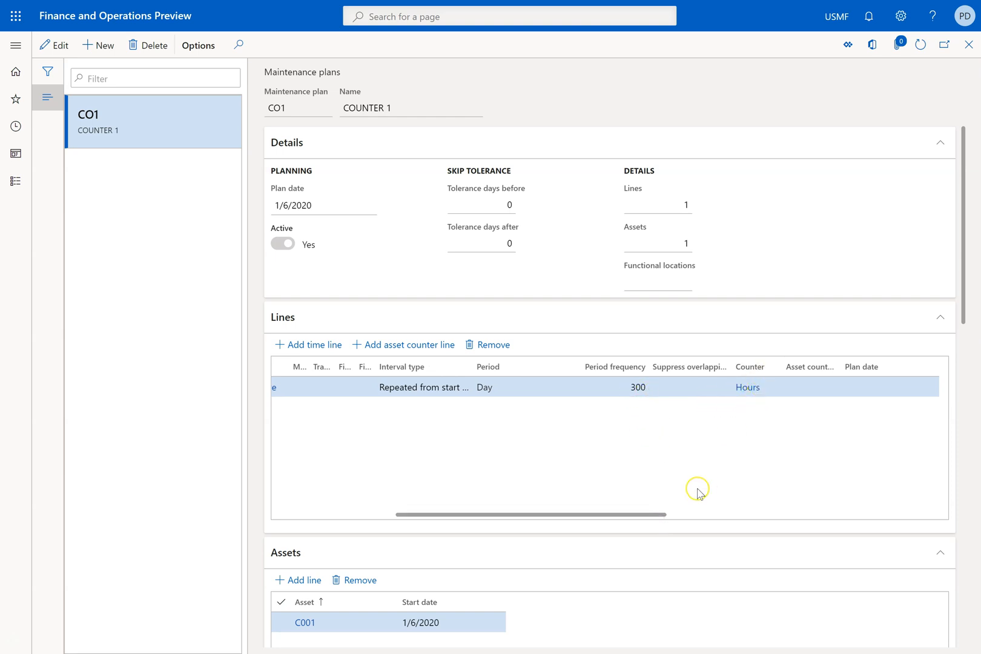
left_click_drag(654, 519, 800, 509)
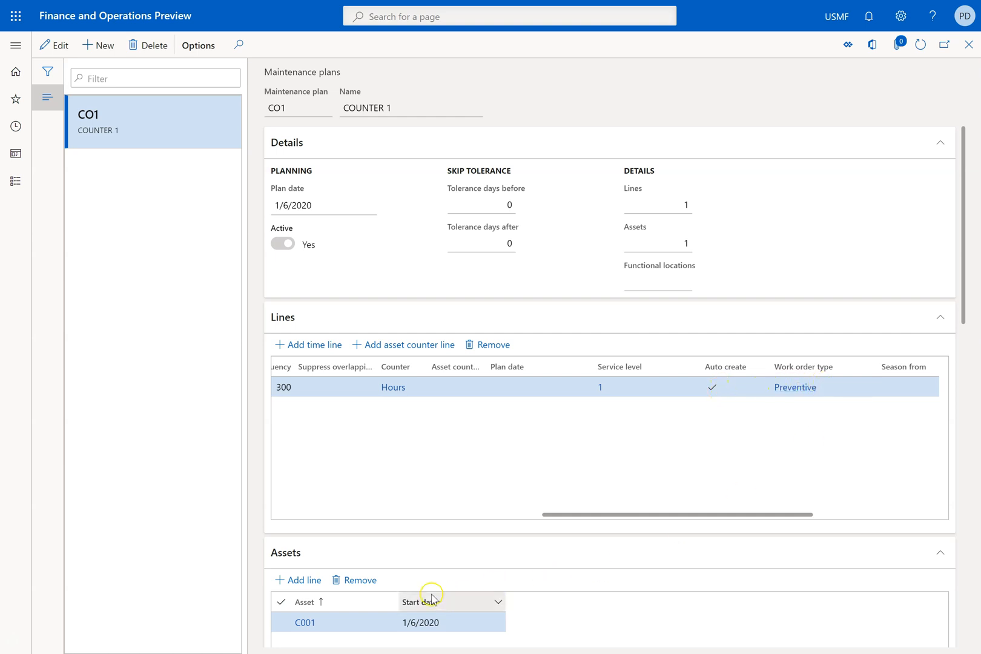
left_click_drag(581, 515, 280, 537)
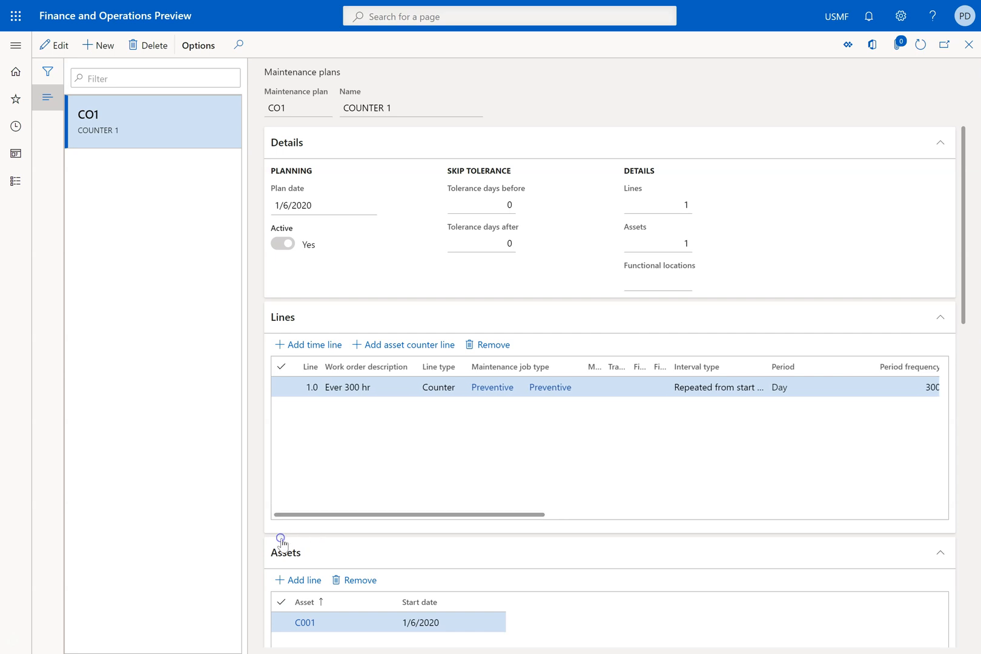
Edit plan CO1, choose Repeated from start date as the counter line's interval type, and close the plan.
left_click(57, 45)
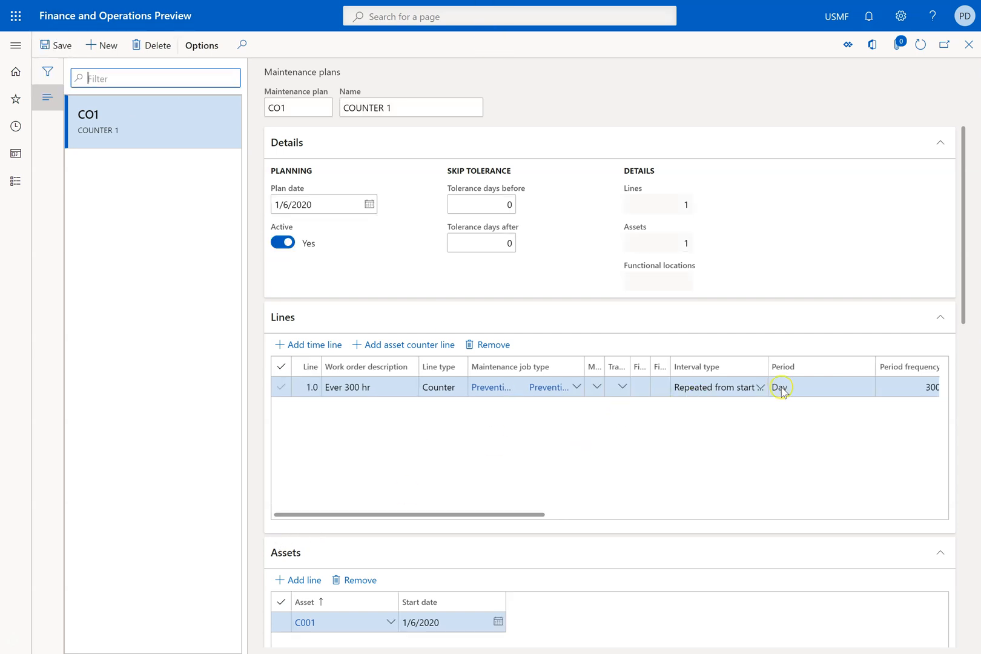
left_click(761, 388)
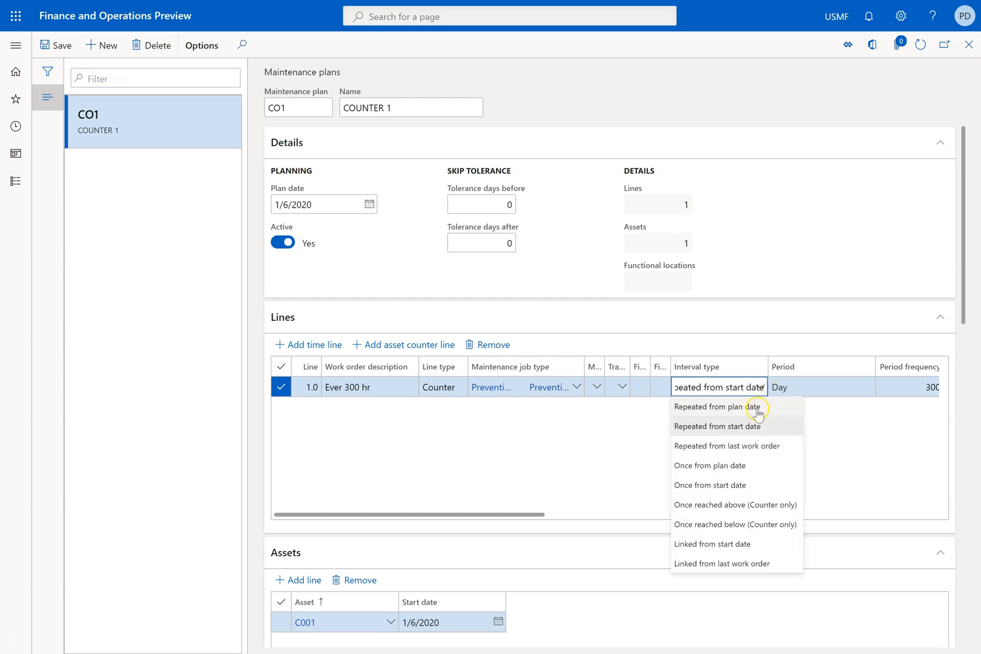
key("Down")
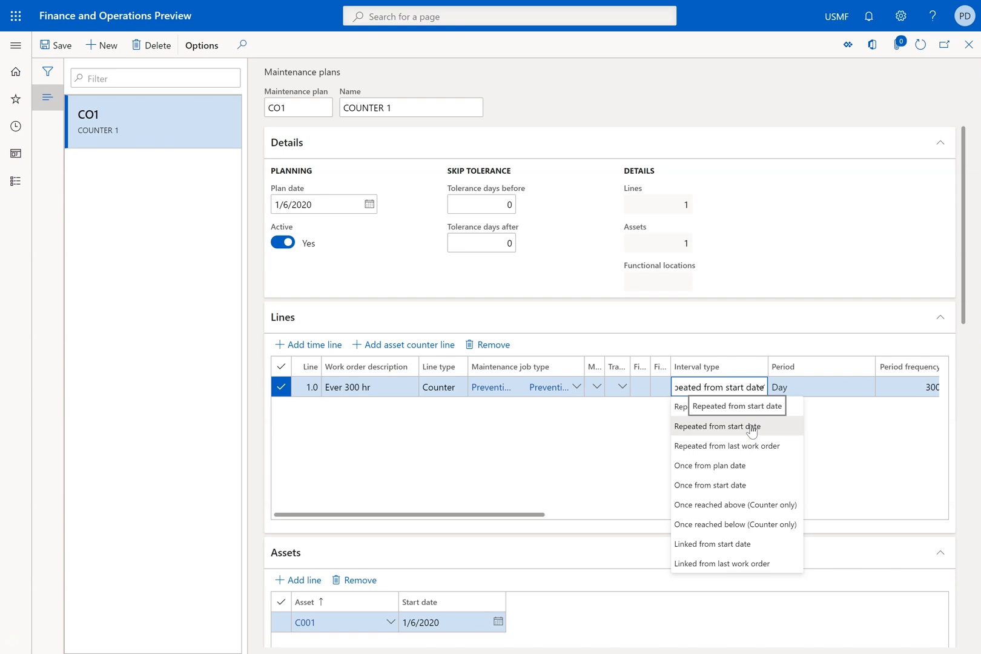
left_click(751, 428)
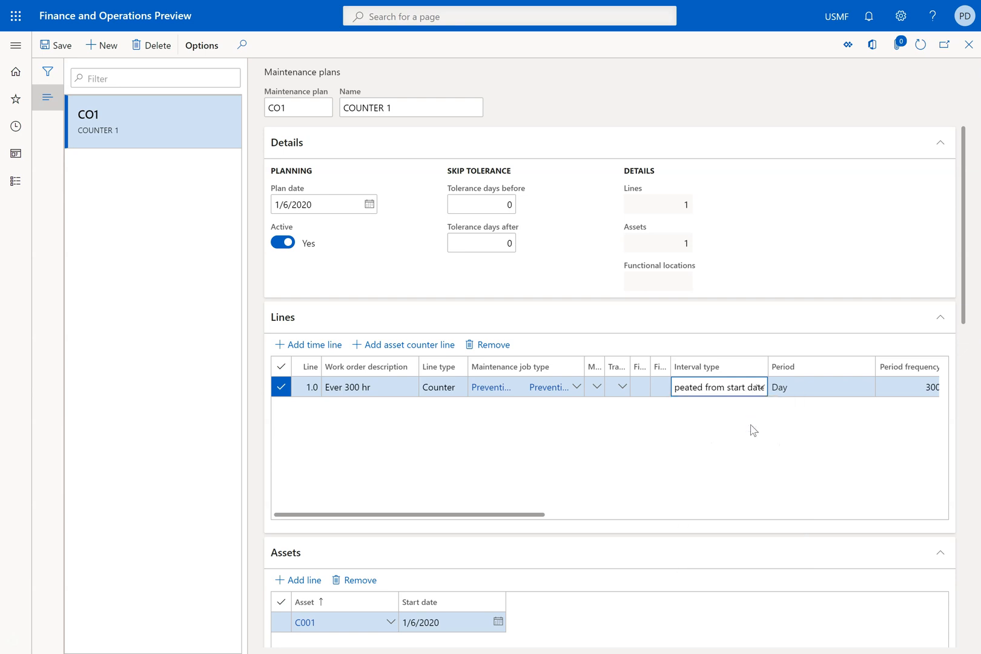
mouse_move(297, 206)
left_click(968, 46)
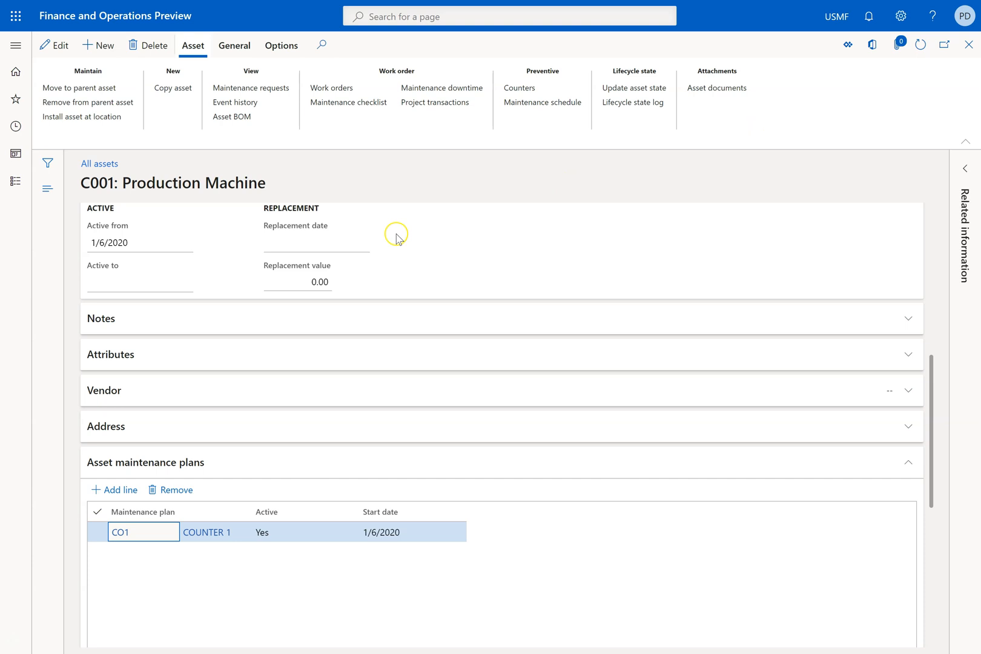
Review the counter registrations of asset C001 and return to the asset record.
left_click(520, 89)
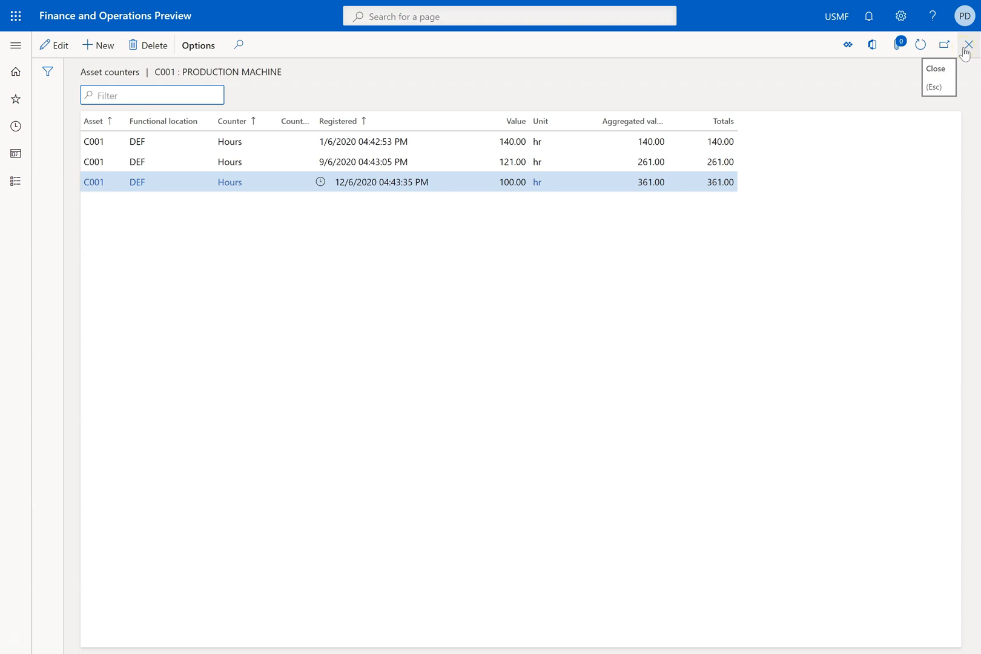
left_click(433, 143)
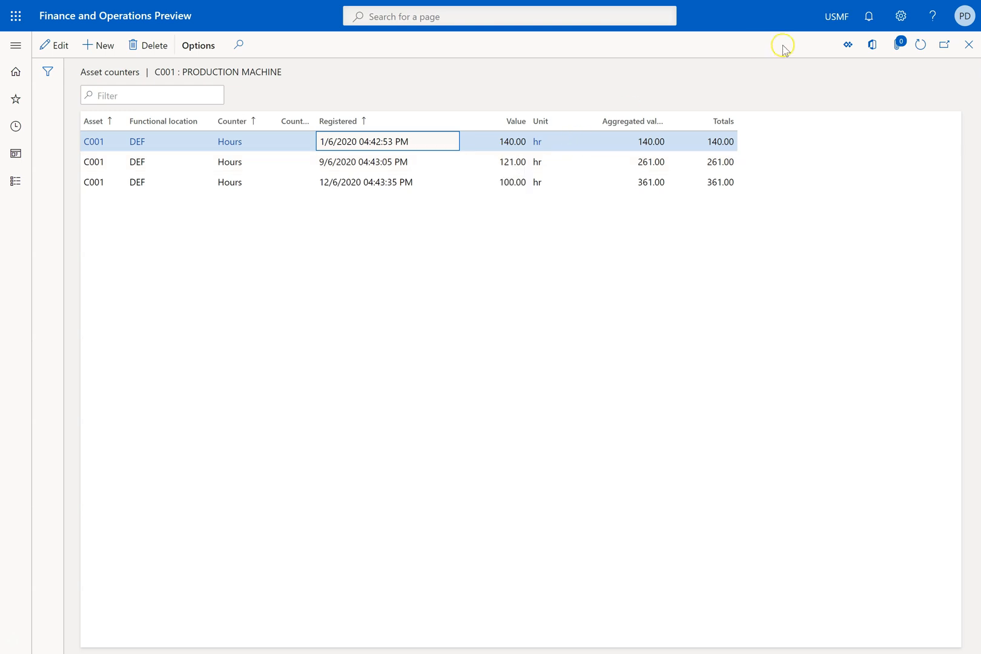
left_click(969, 44)
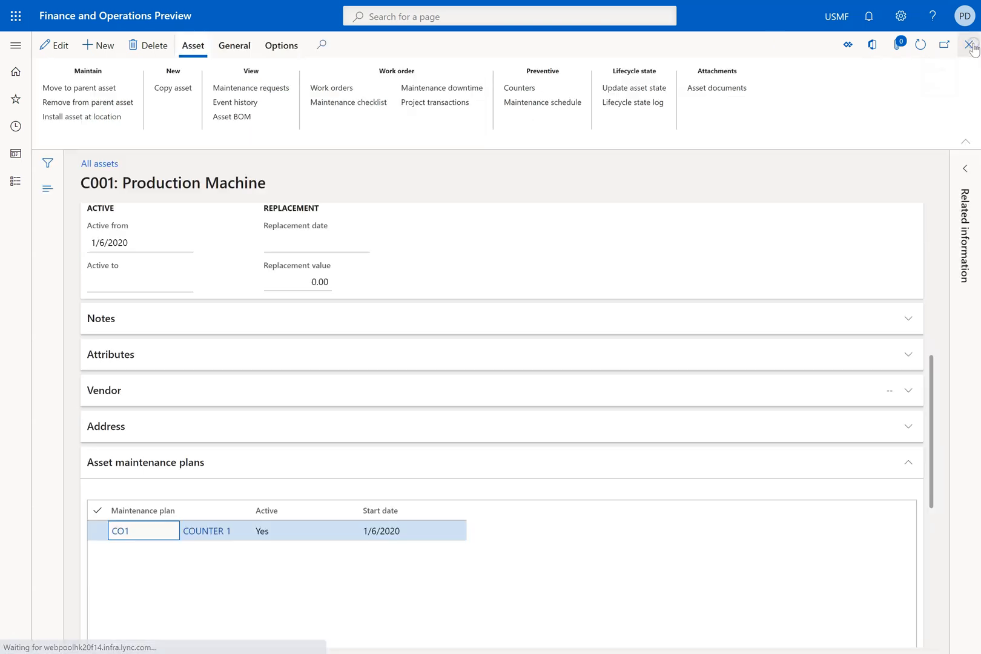
From asset C001's maintenance schedule, run maintenance plan scheduling with a period frequency of 15 days and refresh the schedule lines.
left_click(530, 105)
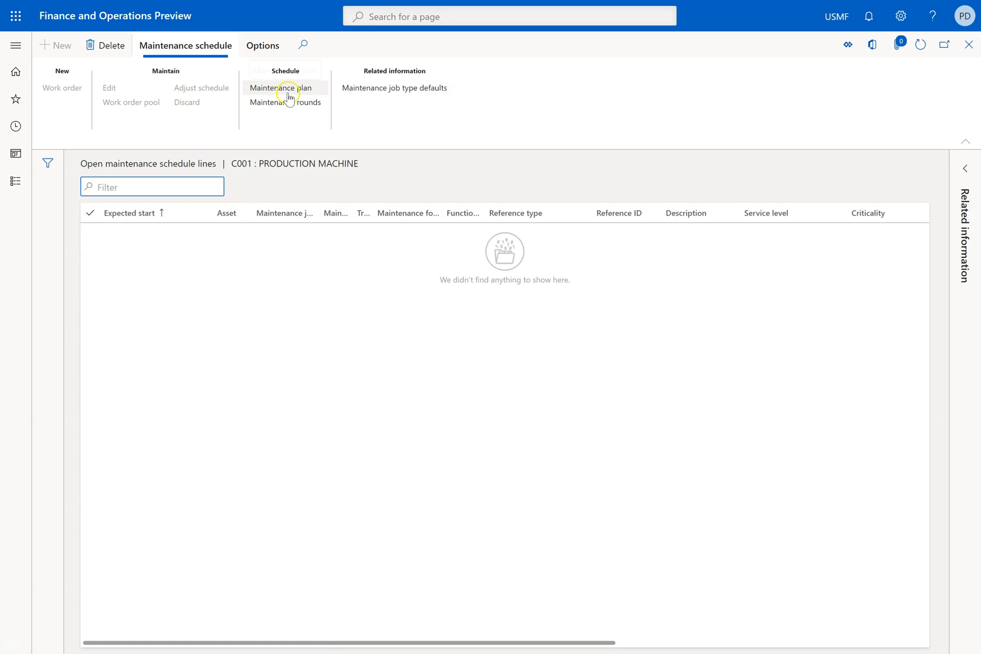
left_click(289, 94)
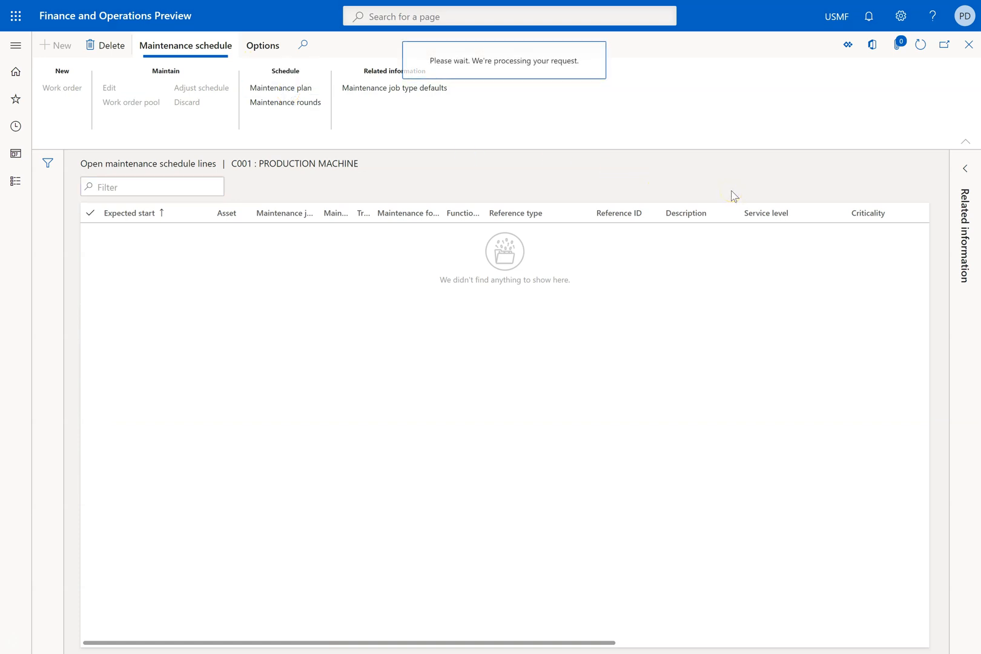
left_click(665, 170)
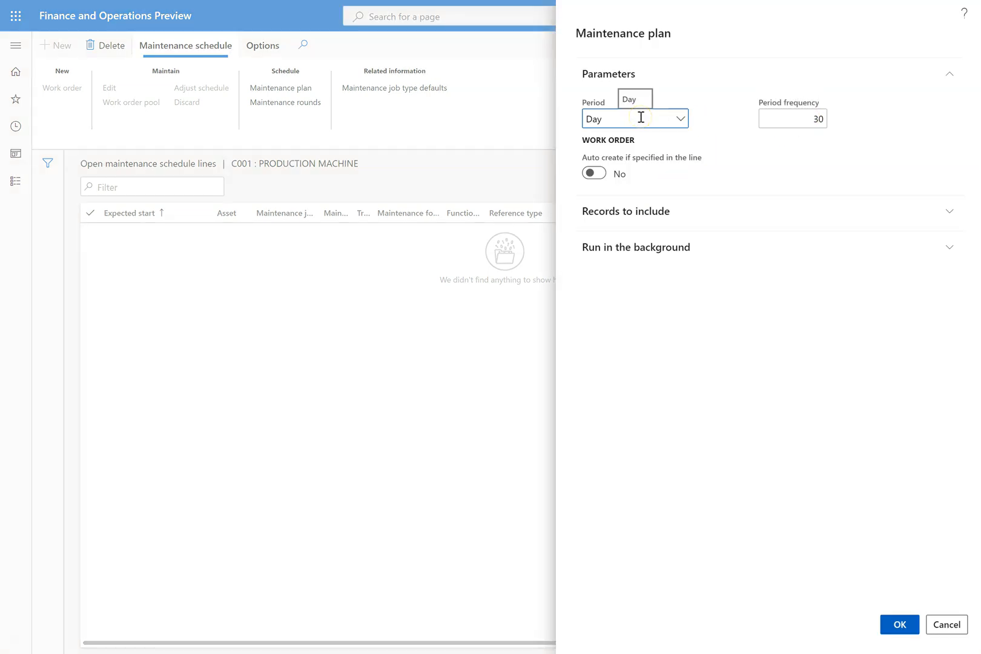
left_click(799, 122)
type("15")
key("Tab")
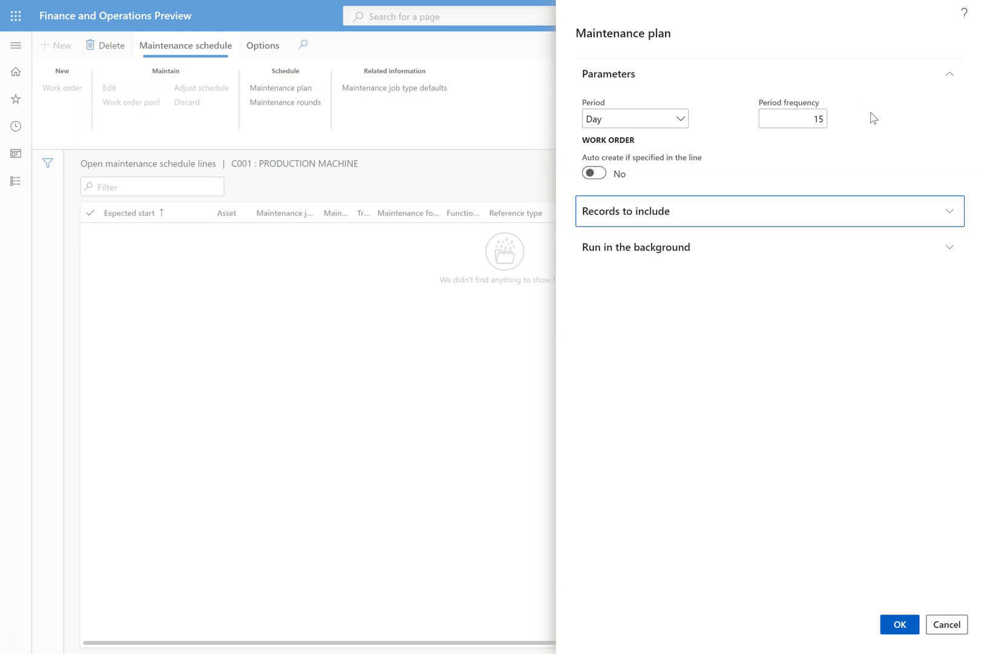
left_click(898, 626)
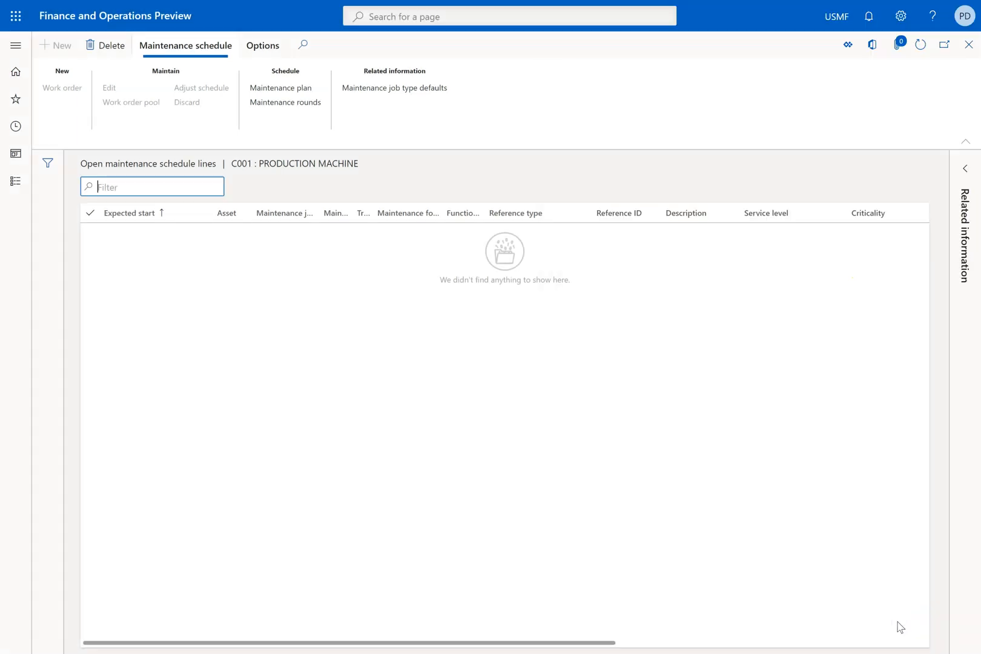
left_click(919, 44)
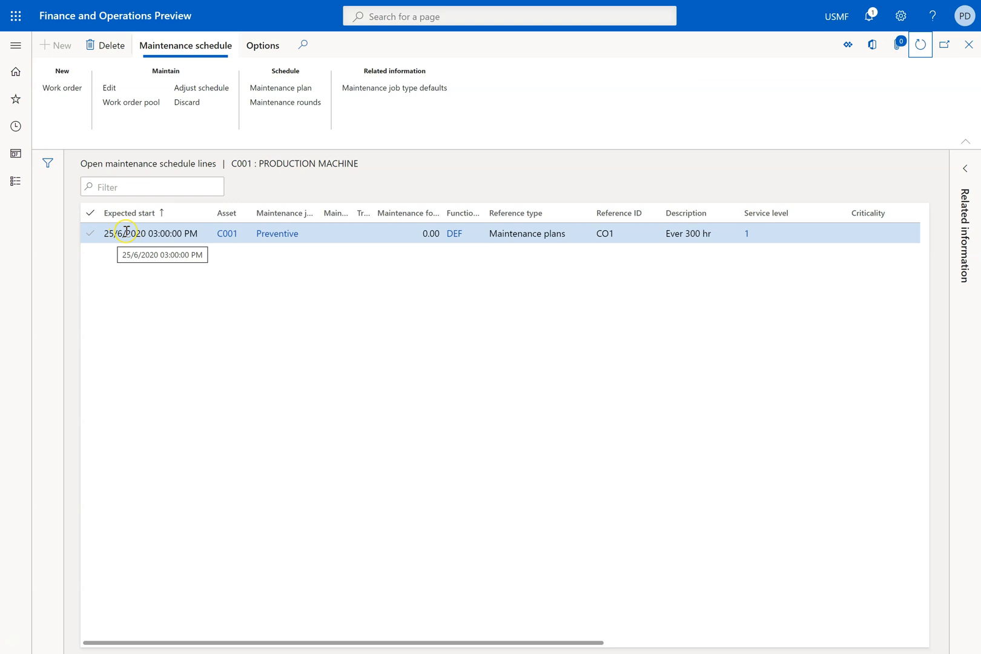
Run maintenance plan scheduling again with a period frequency of 30 days and refresh the schedule lines.
left_click_drag(263, 642, 153, 629)
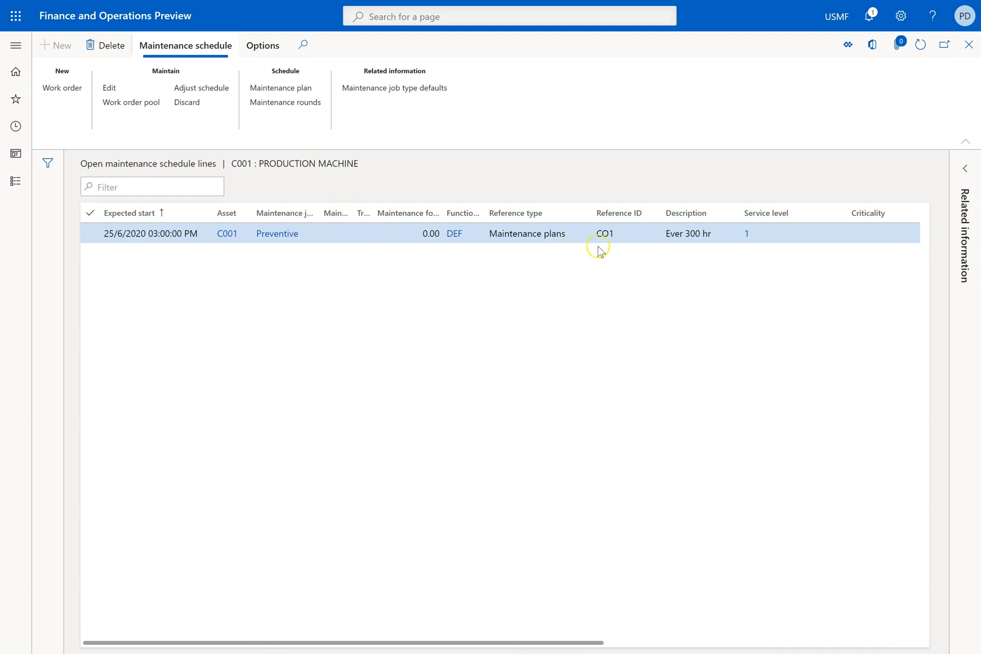
left_click(294, 89)
left_click(811, 119)
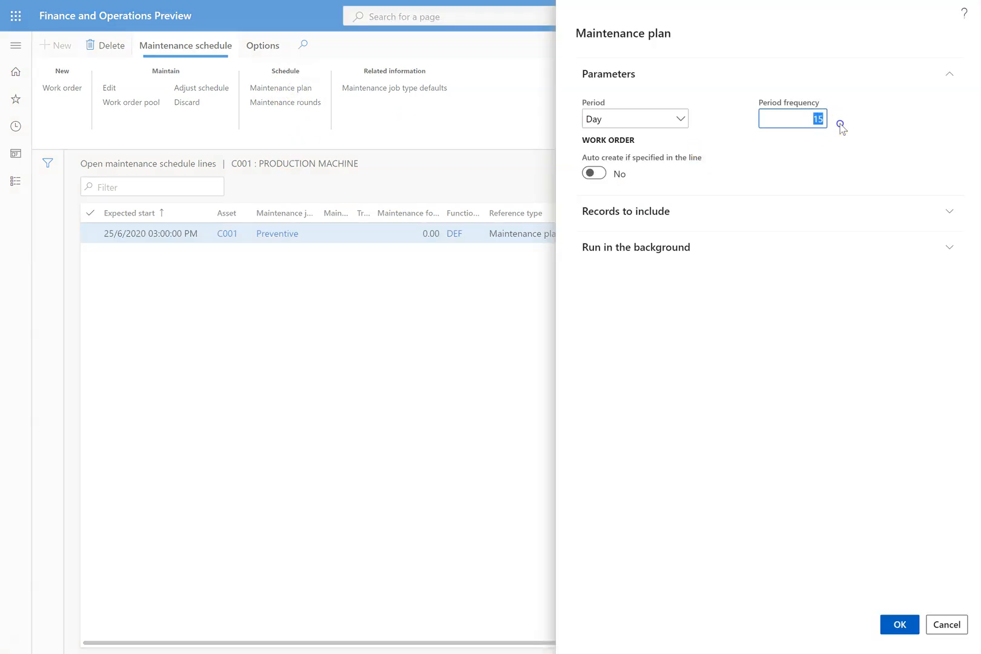
type("30")
key("Tab")
left_click(899, 624)
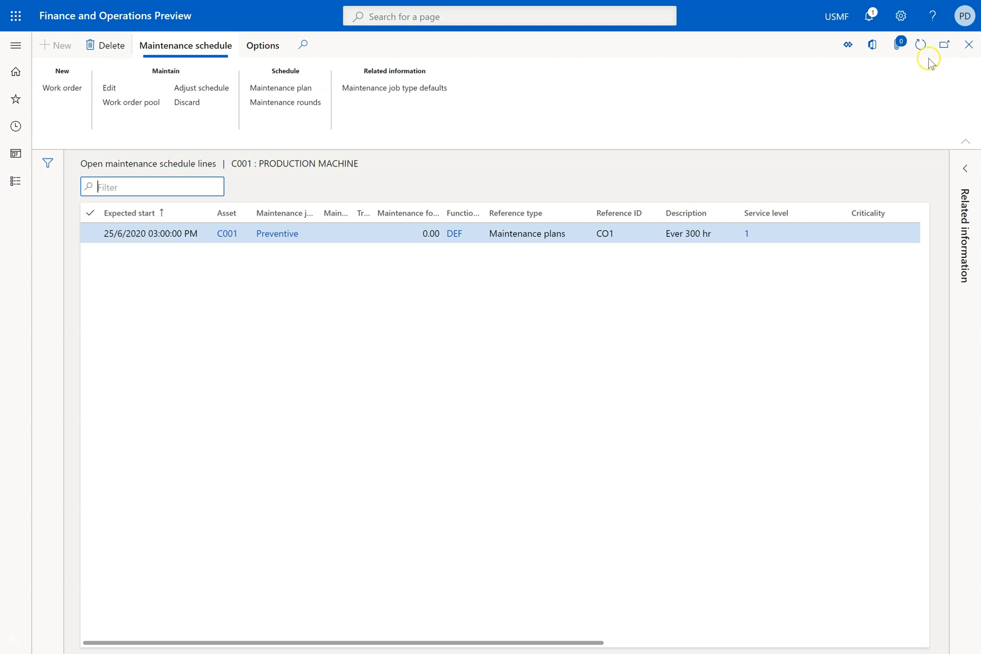
left_click(921, 45)
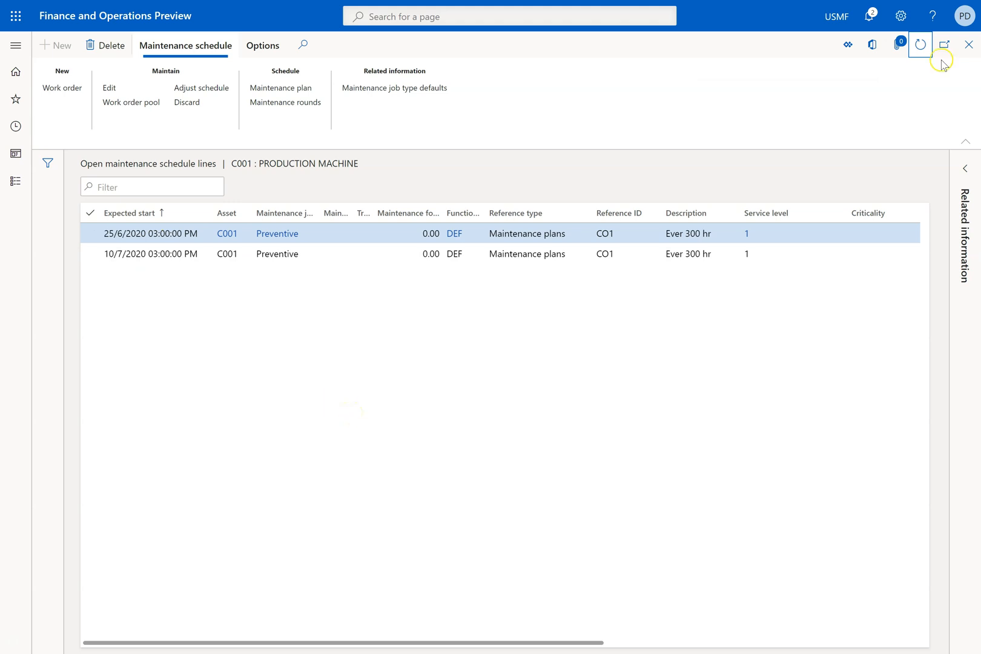
Compare the counter registration dates of asset C001 with the expected start dates of its open maintenance schedule lines.
left_click(969, 44)
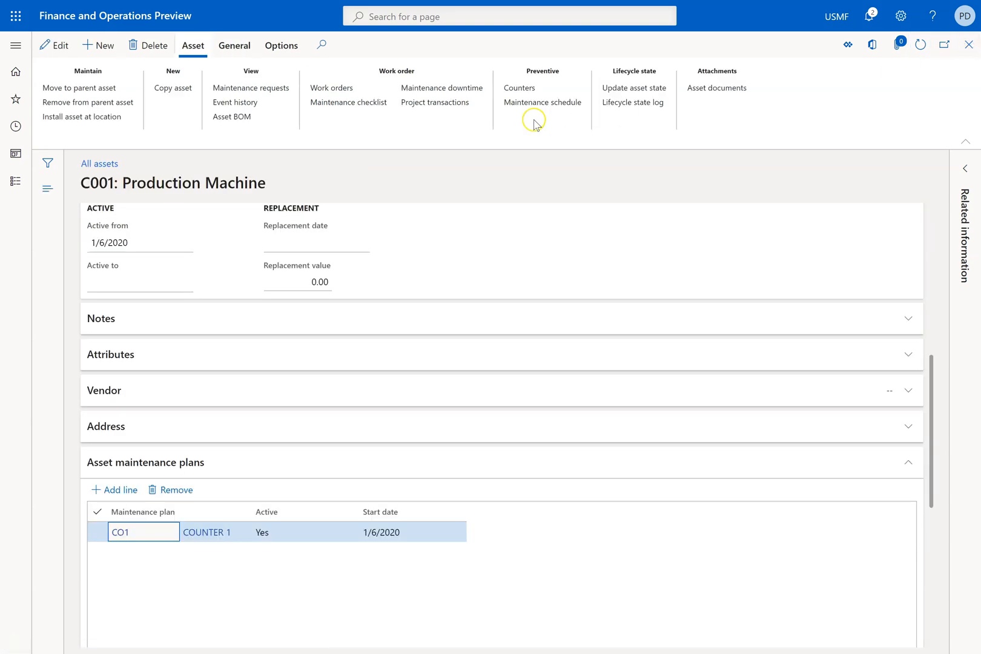
left_click(519, 88)
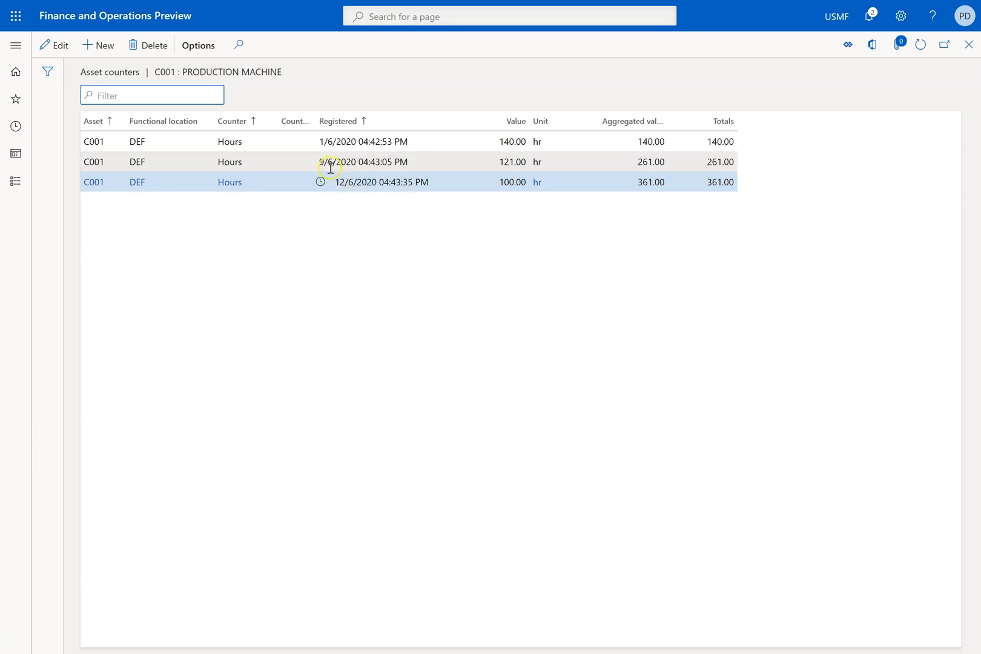
left_click(967, 47)
left_click(539, 104)
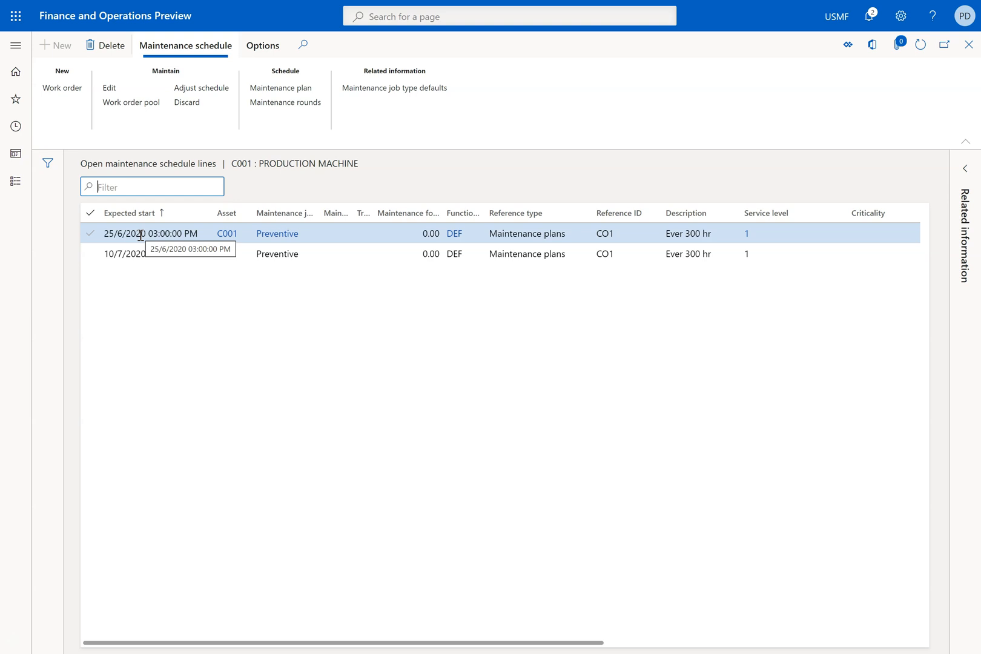
Return from asset C001's schedule to the asset list, switch to the PowerPoint slide show and advance to the Once Recached Above slide.
left_click(106, 234)
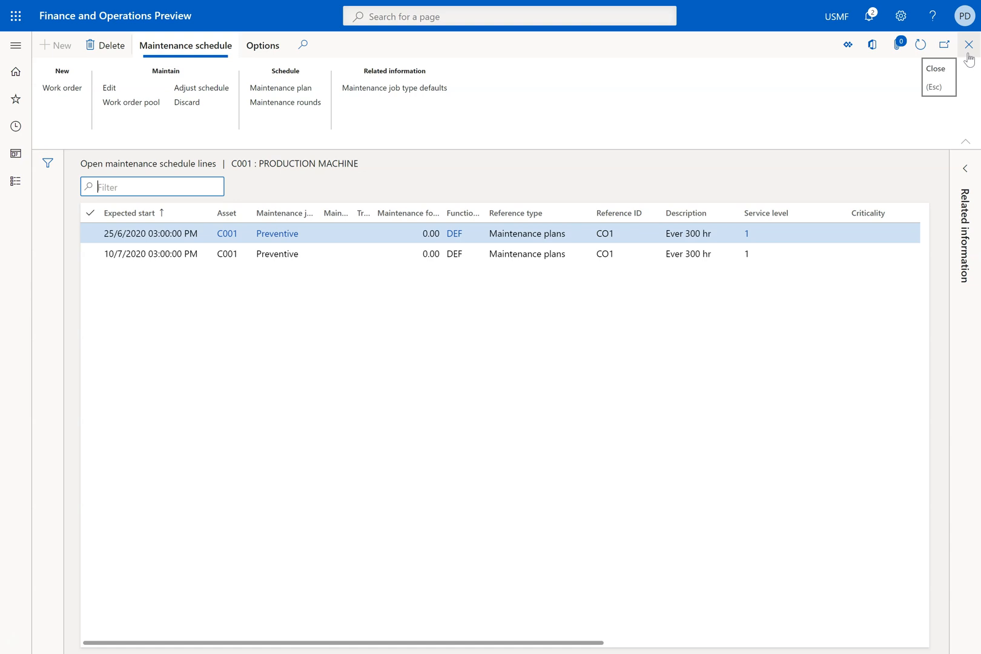
left_click(969, 55)
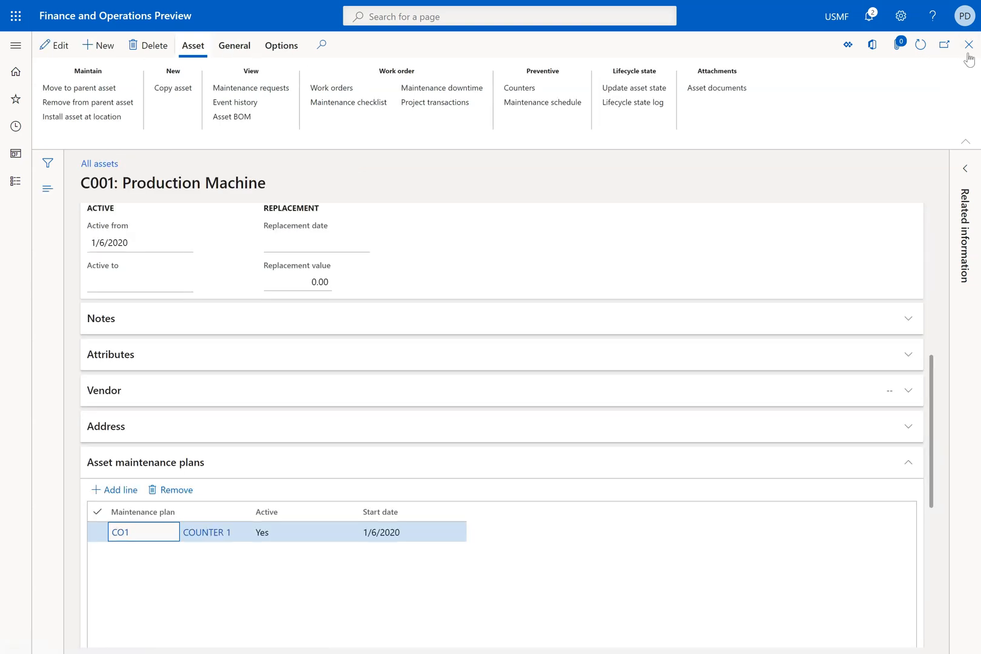
left_click(968, 55)
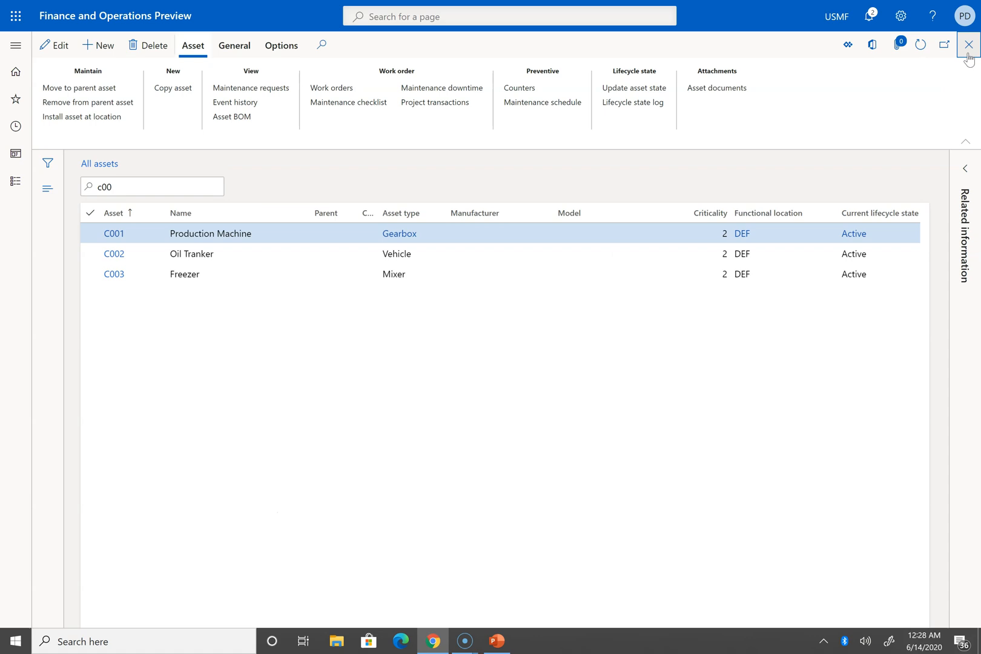
key("alt+Tab")
key("Escape")
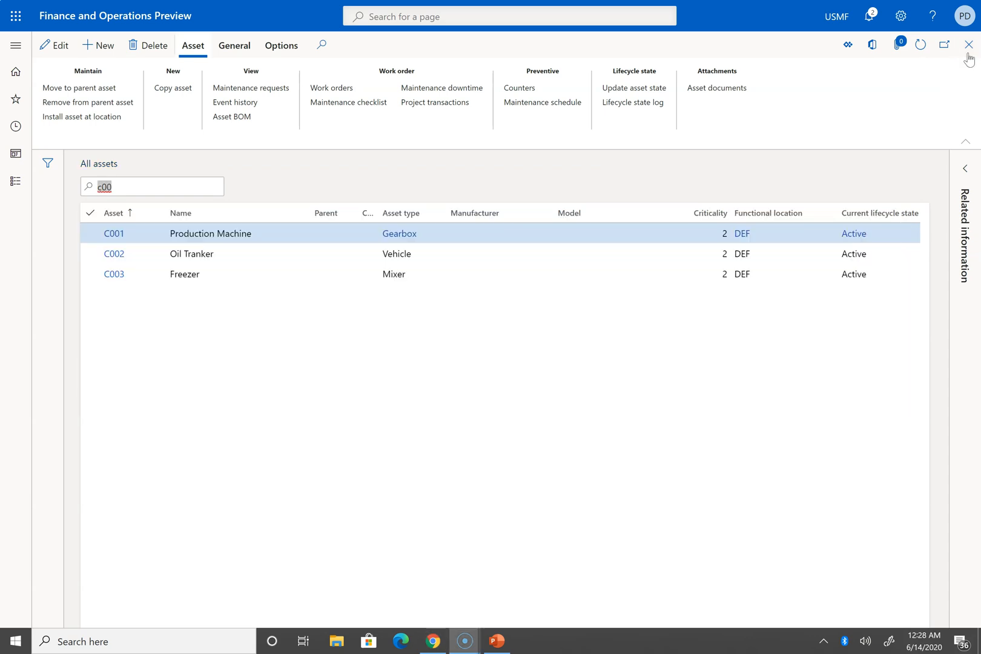
key("alt+Tab")
key("alt+Tab")
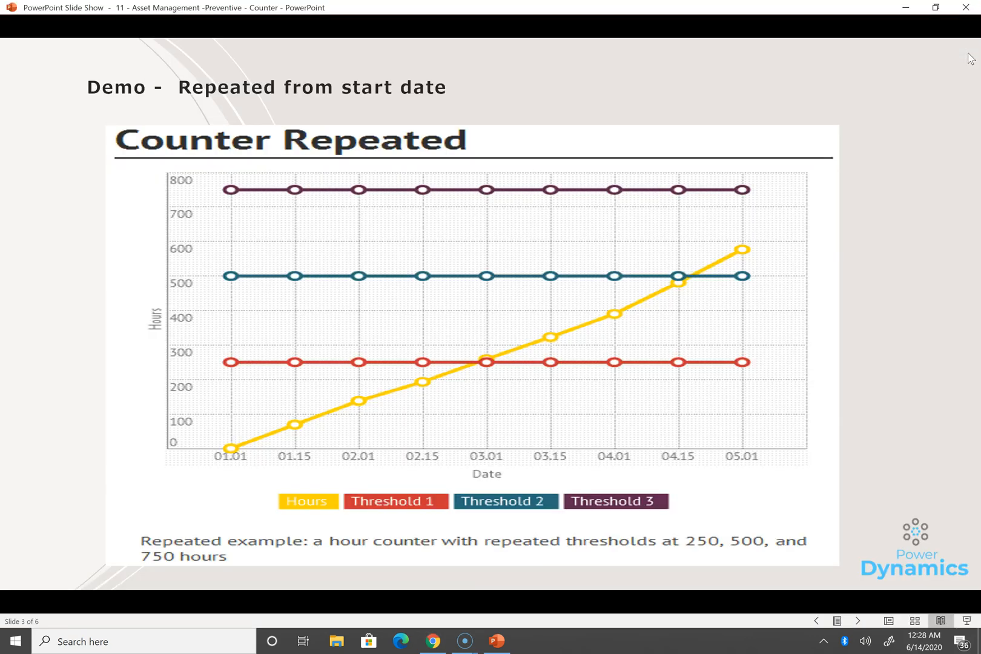
left_click(924, 355)
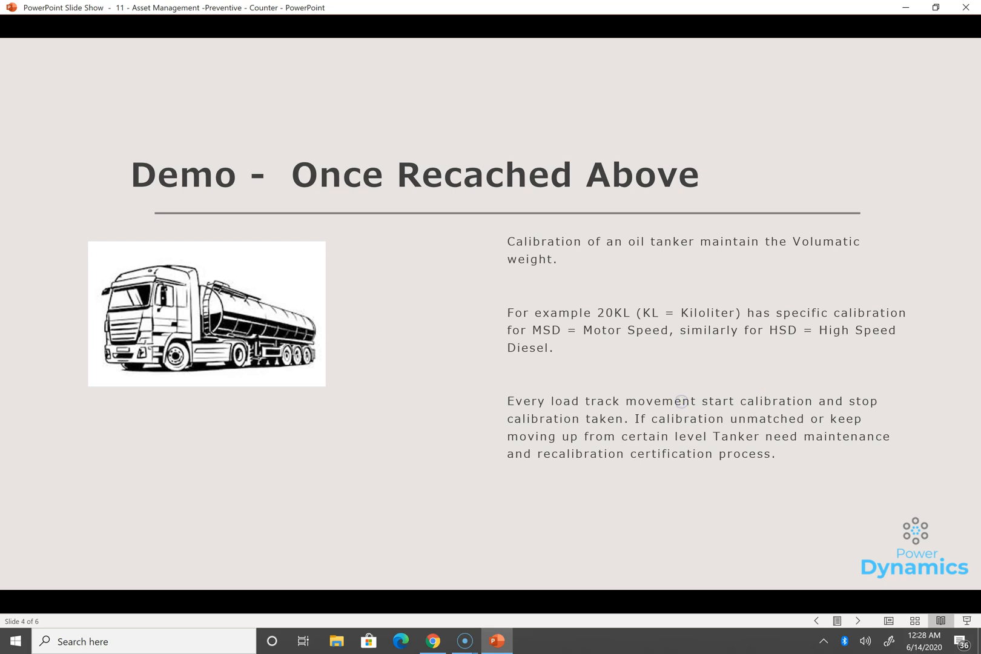
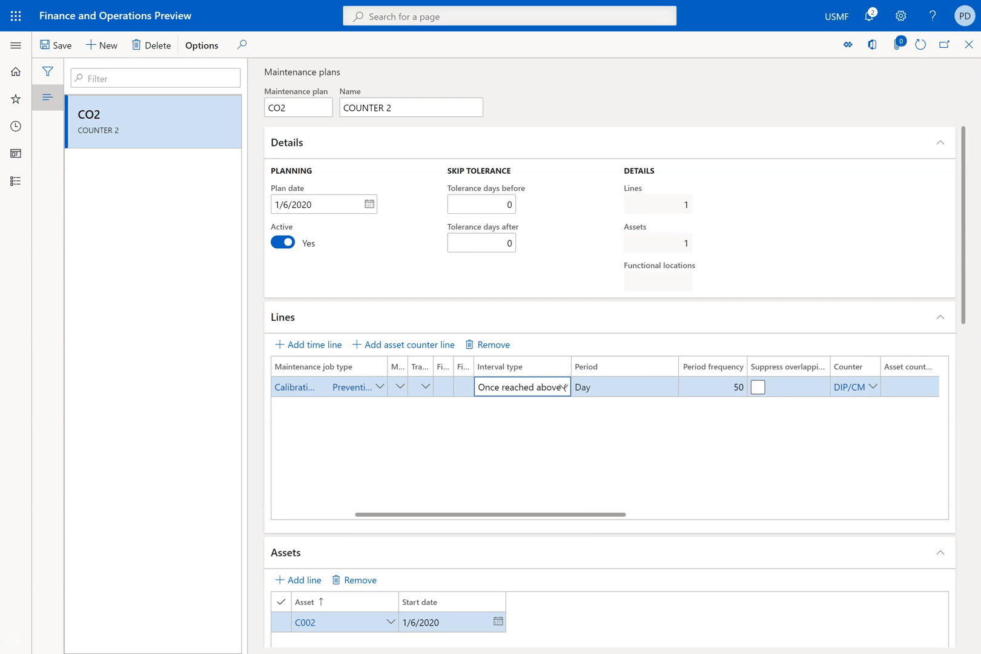
Examine the counter line of maintenance plan CO2 and the counter registrations of asset C002, returning to the asset record.
scroll(609, 437, "right", 6)
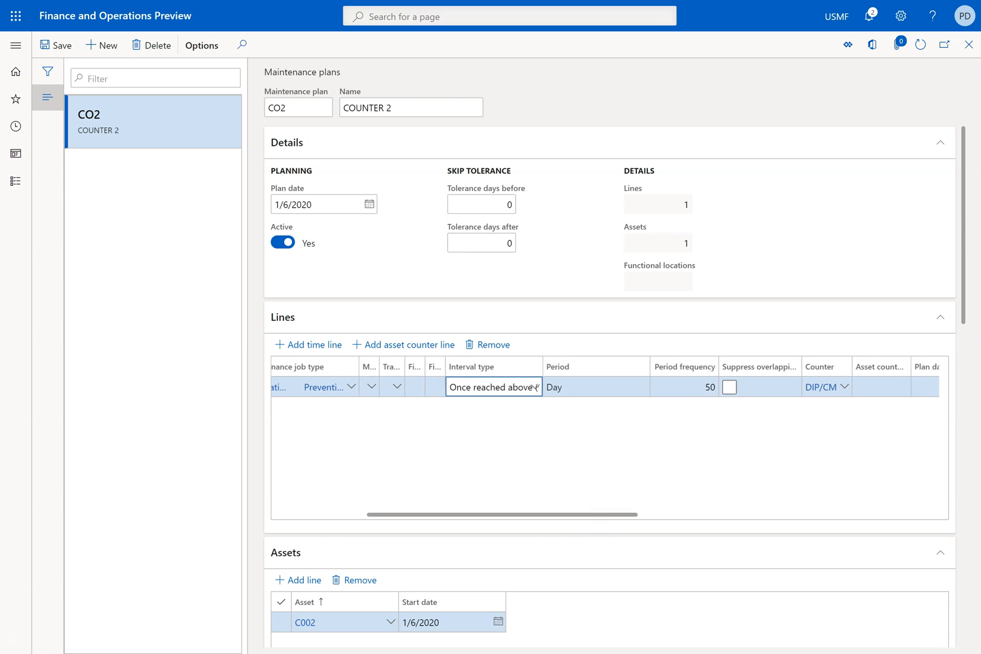
scroll(609, 438, "right", 4)
scroll(609, 437, "left", 10)
scroll(609, 437, "left", 2)
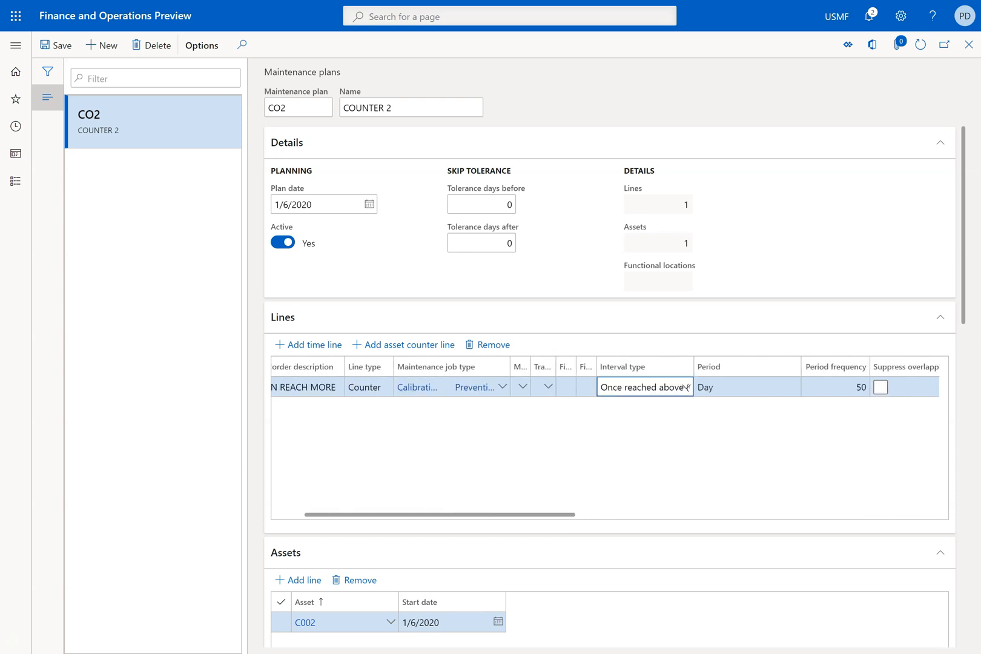
left_click(967, 45)
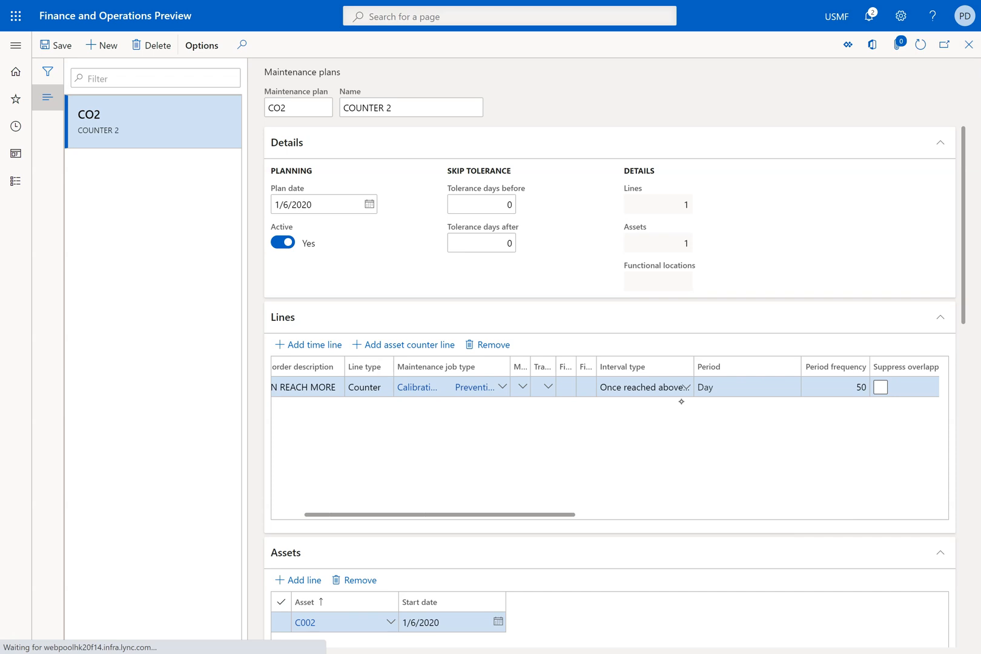
left_click(519, 88)
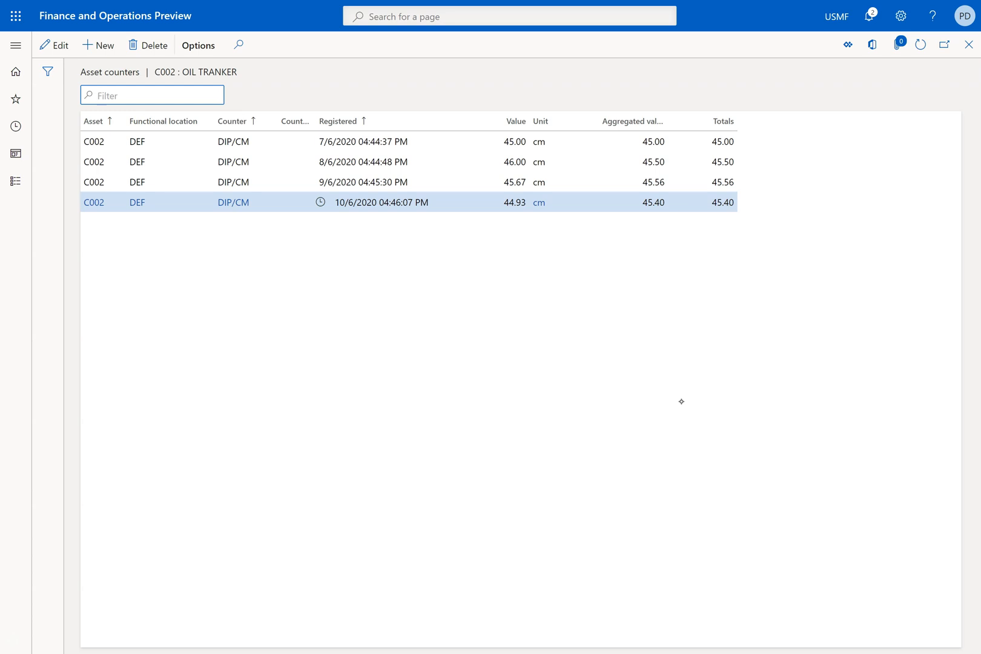
key("Escape")
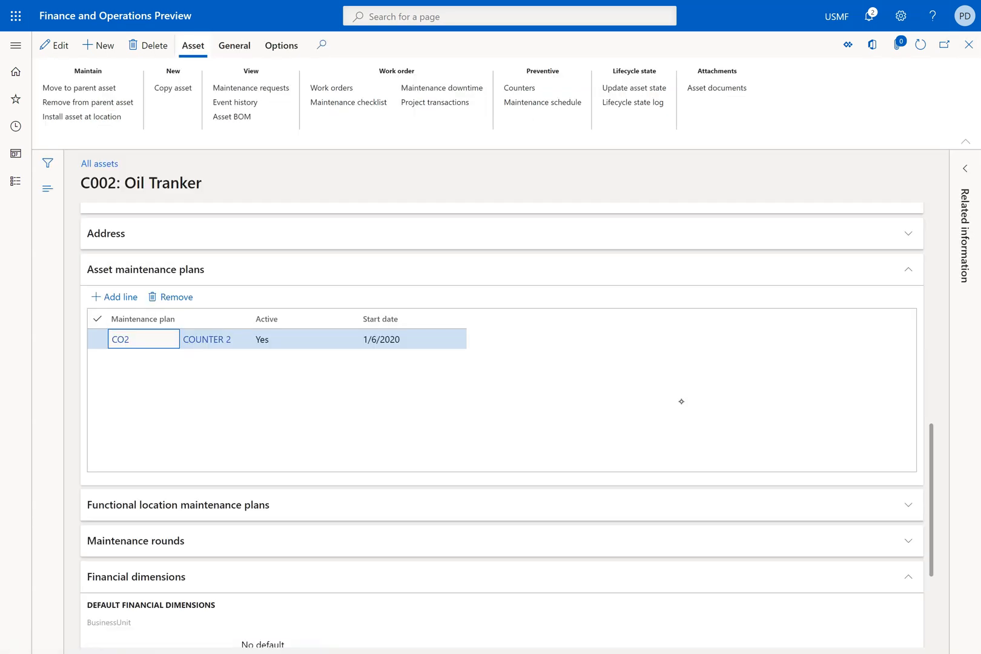
From asset C002's maintenance schedule, run maintenance plan scheduling with a period frequency of 30 days, refresh the lines and return to the asset.
left_click(541, 102)
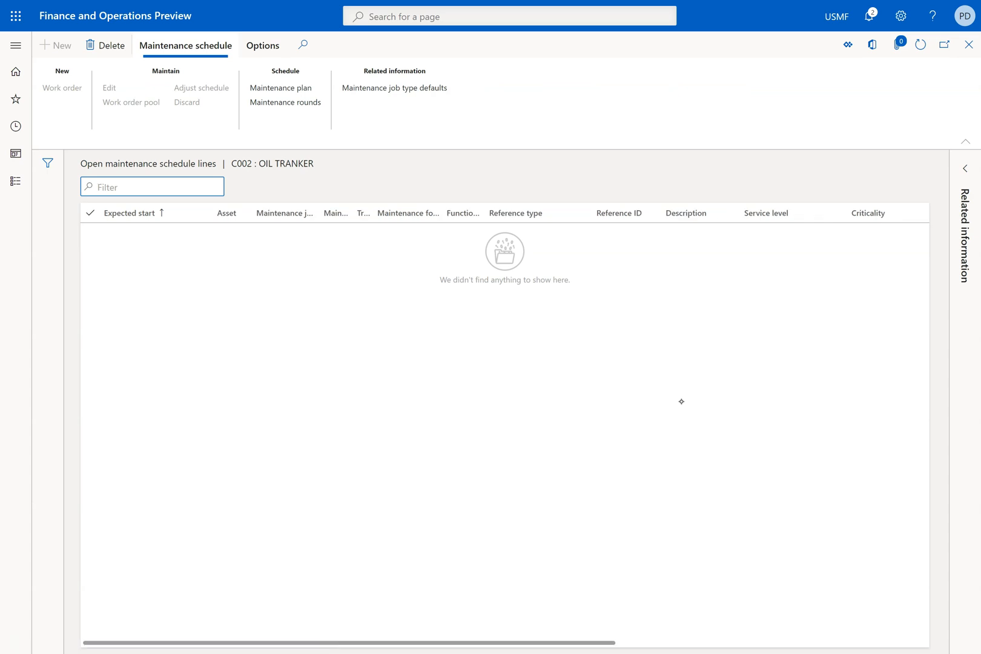
left_click(280, 88)
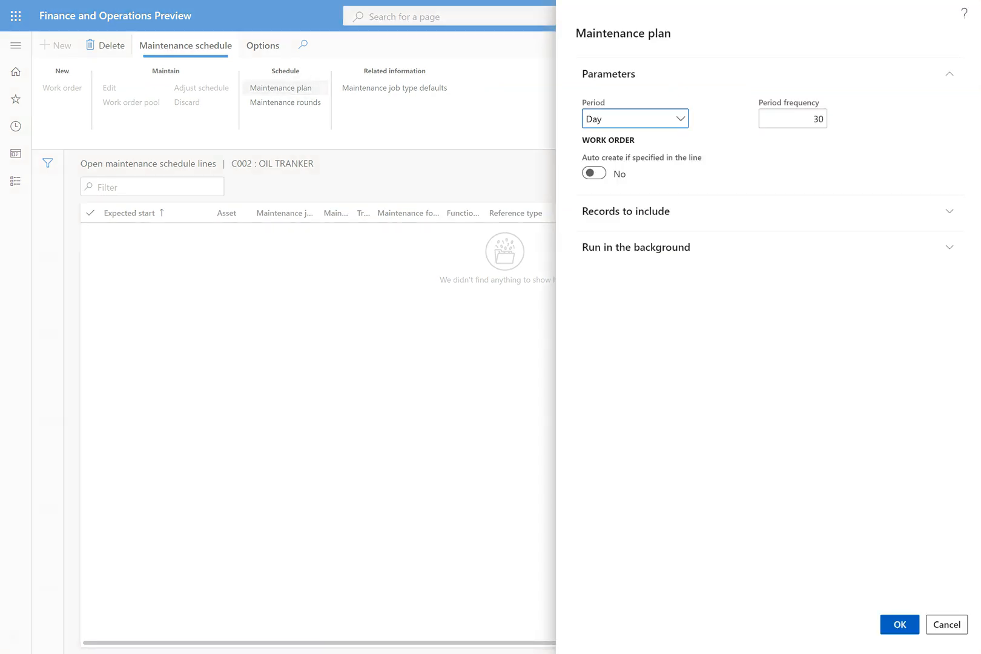
left_click(899, 625)
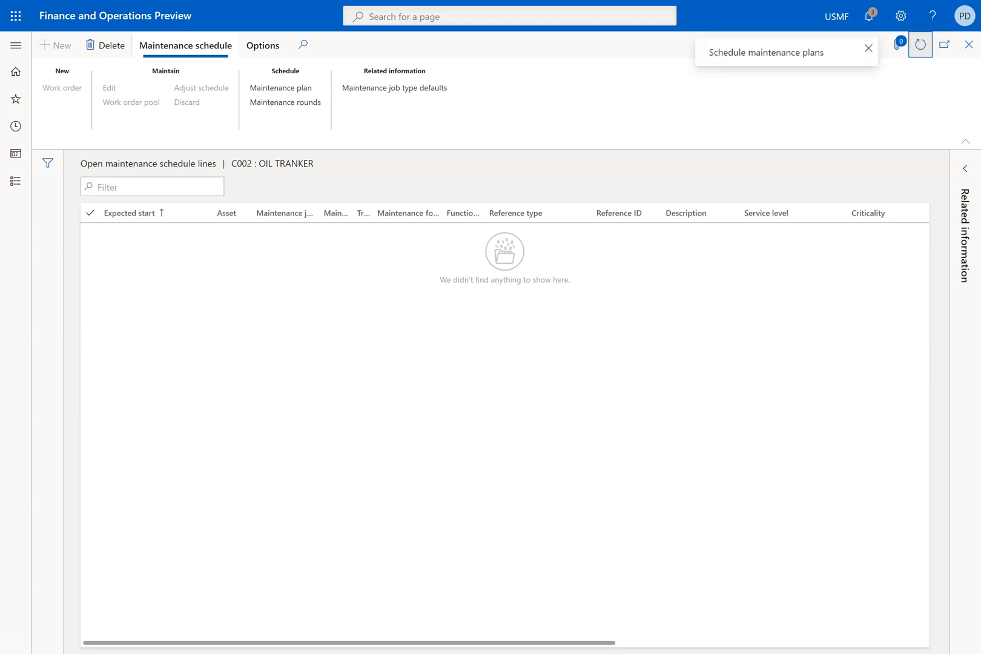
left_click(968, 45)
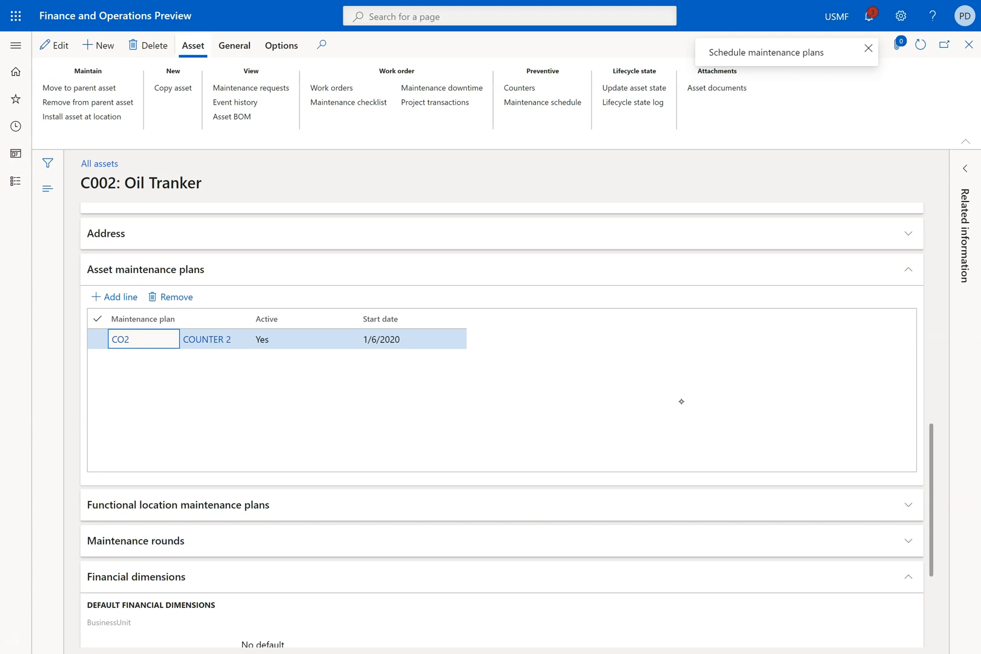
Add a counter registration to asset C002 for the DIP/CM counter with the registered date 12/6/2020.
left_click(520, 88)
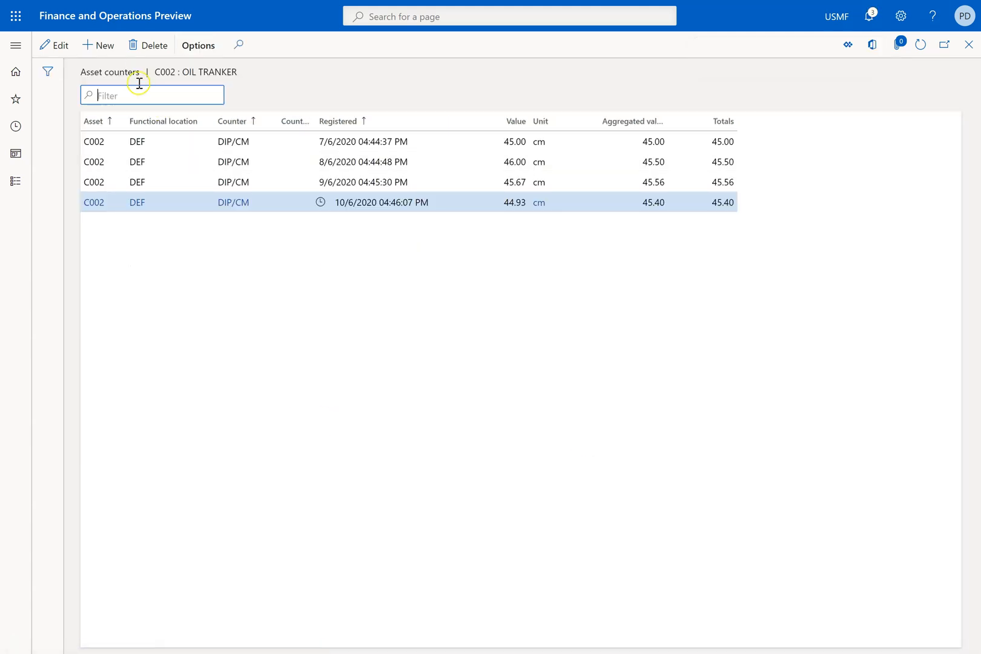
left_click(105, 49)
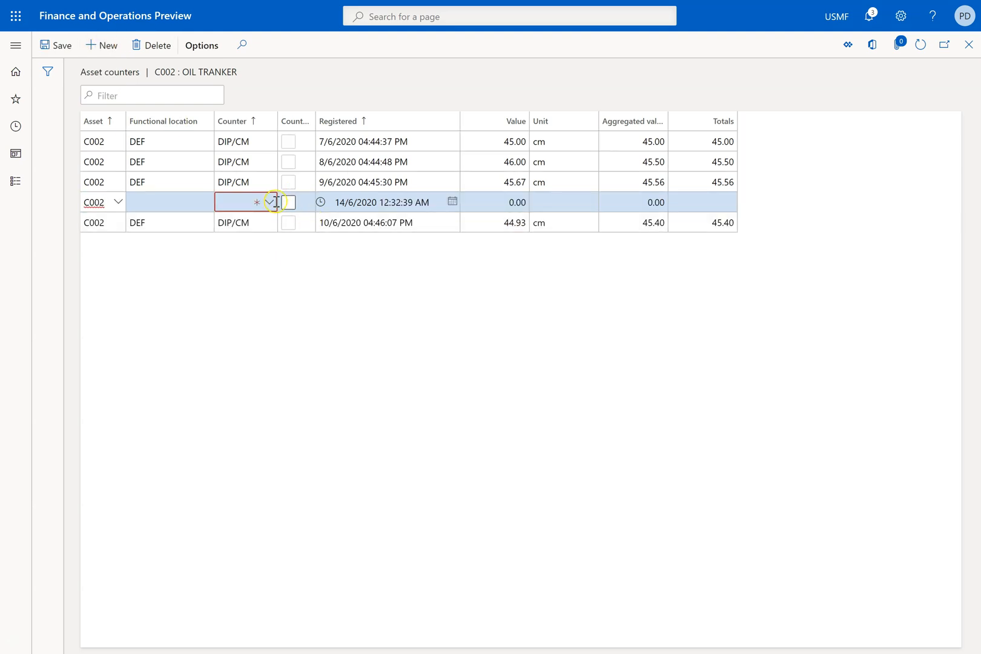
left_click(268, 203)
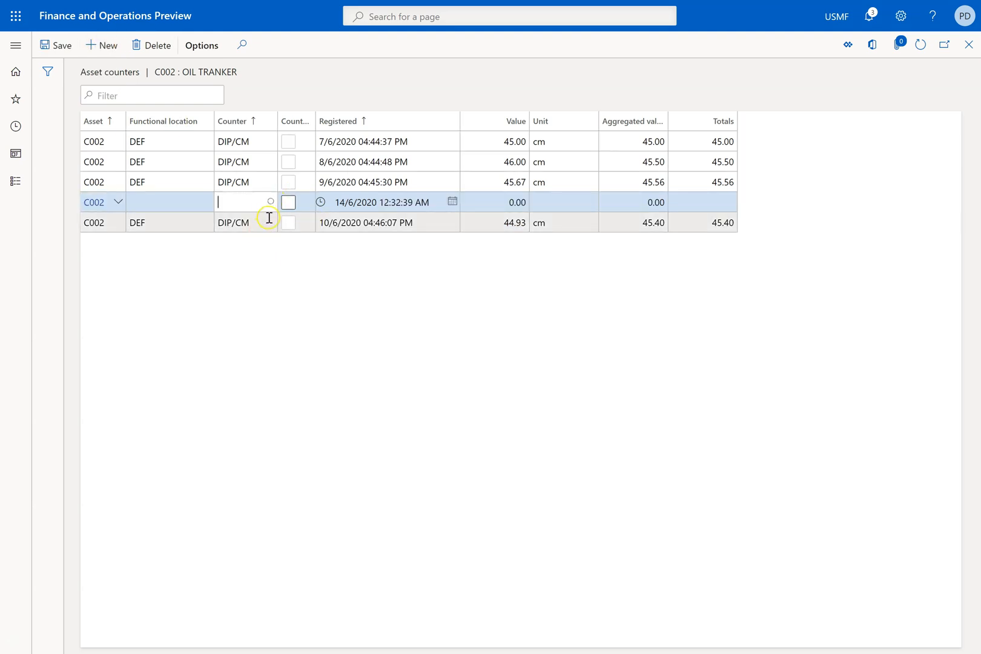
left_click(270, 203)
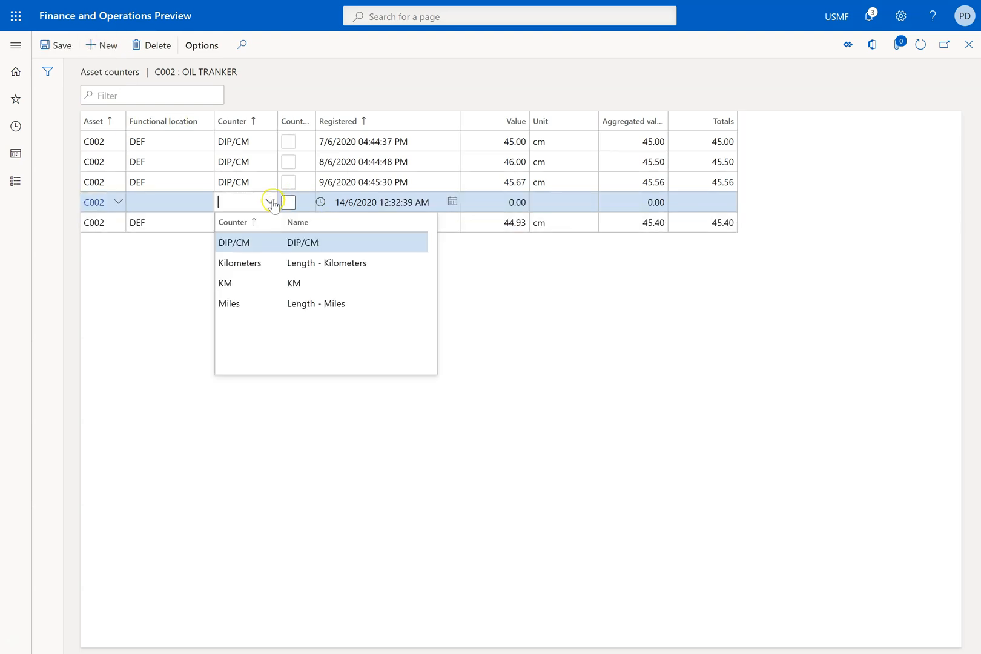
left_click(278, 242)
left_click(452, 201)
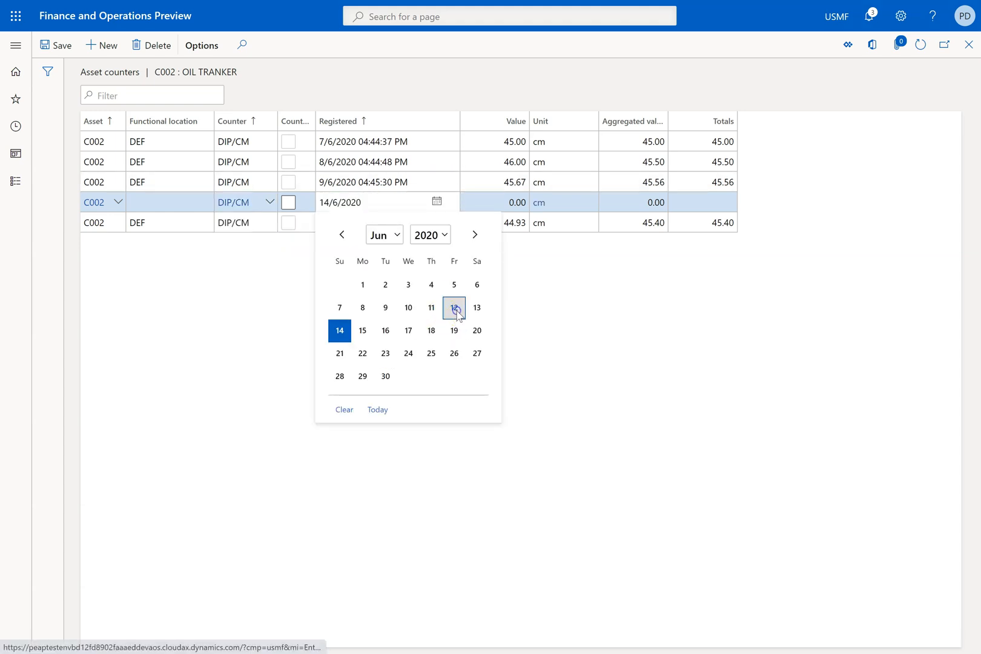
left_click(454, 307)
Set the new DIP/CM registration's value to 51 cm and return to the asset record.
left_click_drag(502, 206, 533, 207)
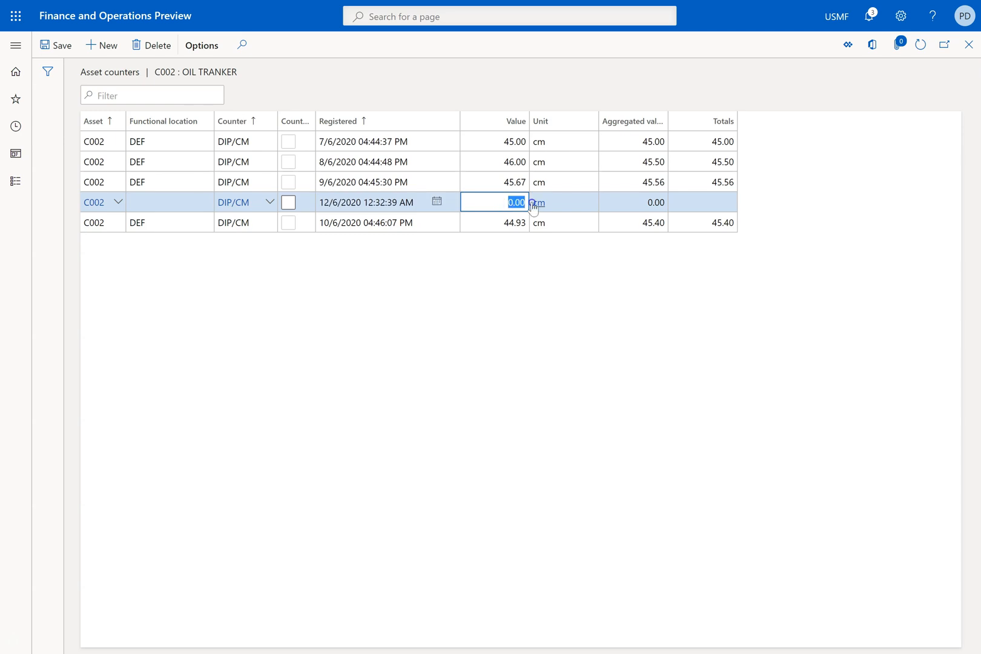
type("50.2")
key("BackSpace")
key("BackSpace")
key("BackSpace")
type("1")
key("Tab")
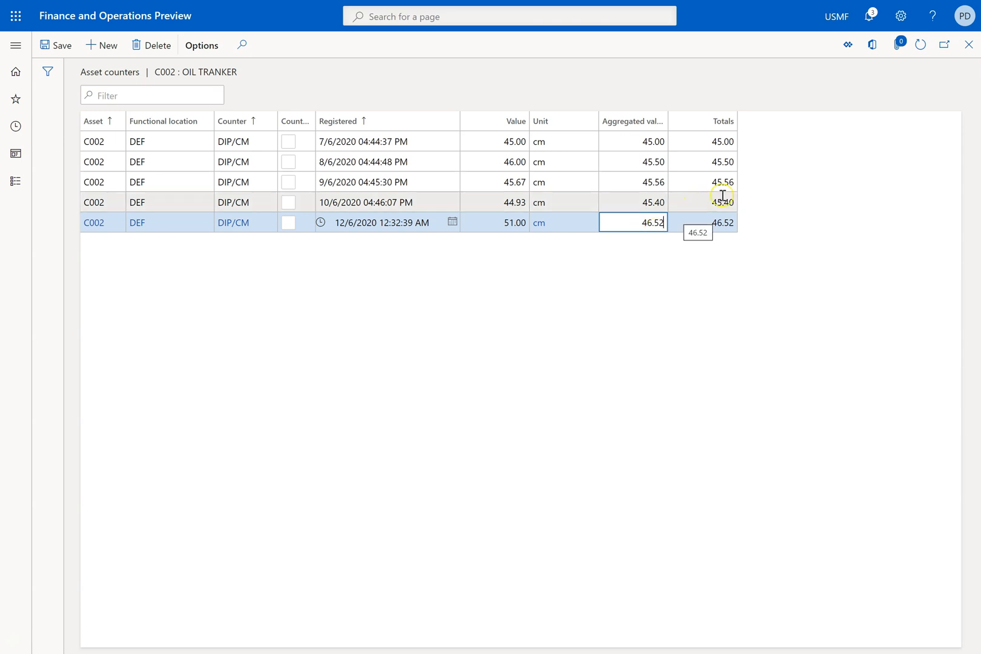
left_click(968, 46)
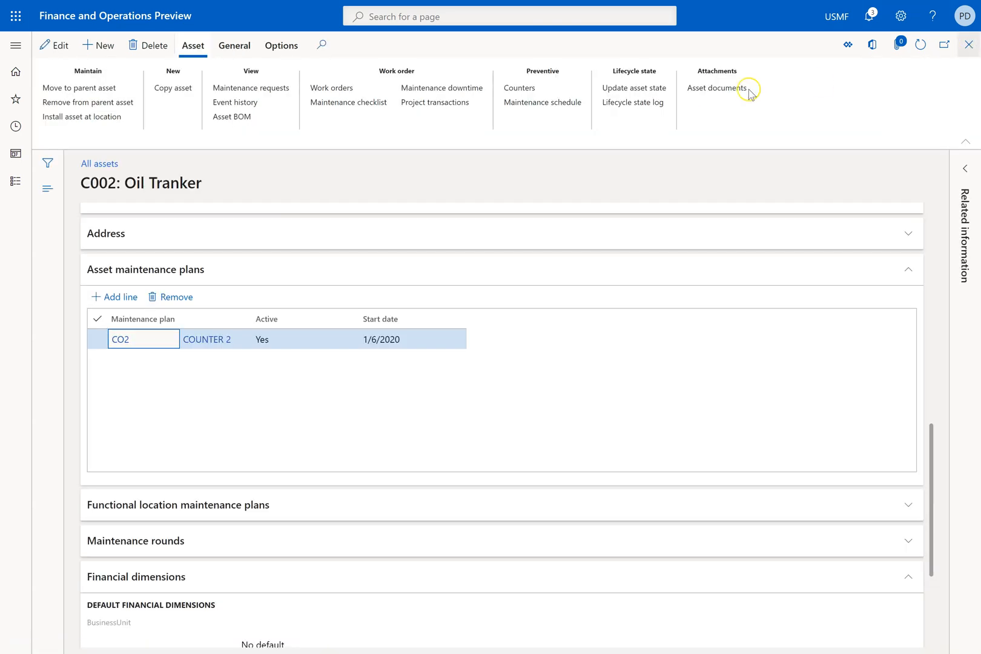
Run maintenance plan scheduling from asset C002's maintenance schedule with a period frequency of 0 days and refresh the schedule lines.
left_click(522, 103)
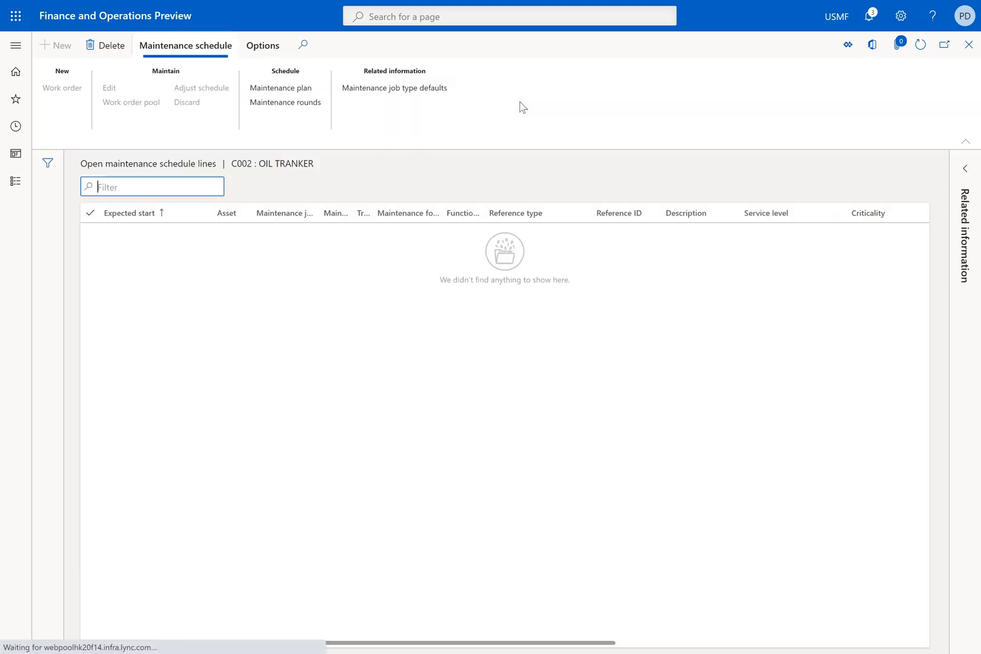
left_click(274, 89)
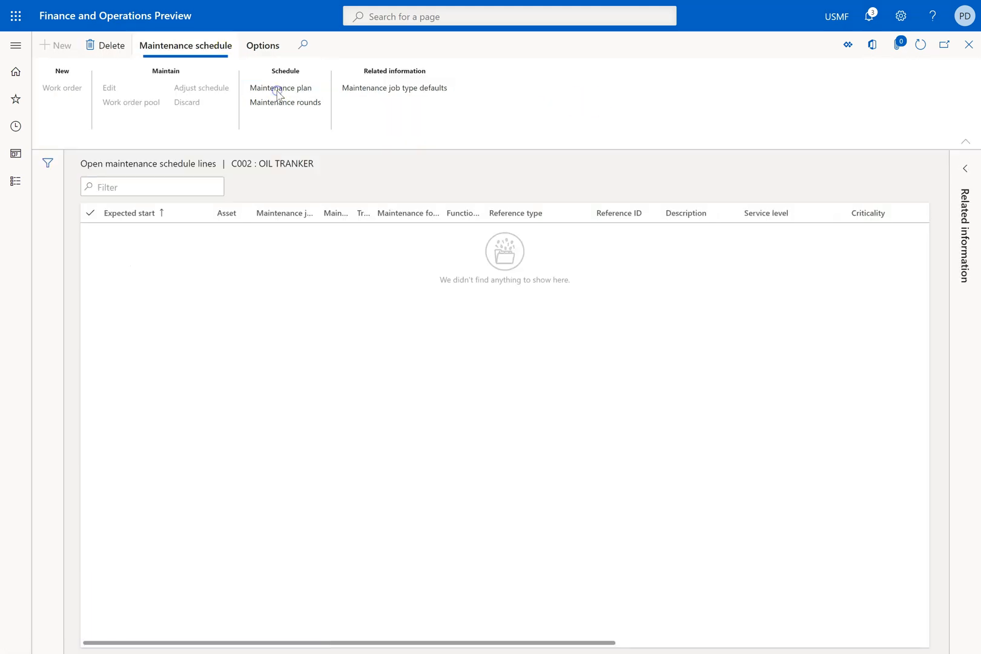
left_click(781, 119)
key("BackSpace")
key("Tab")
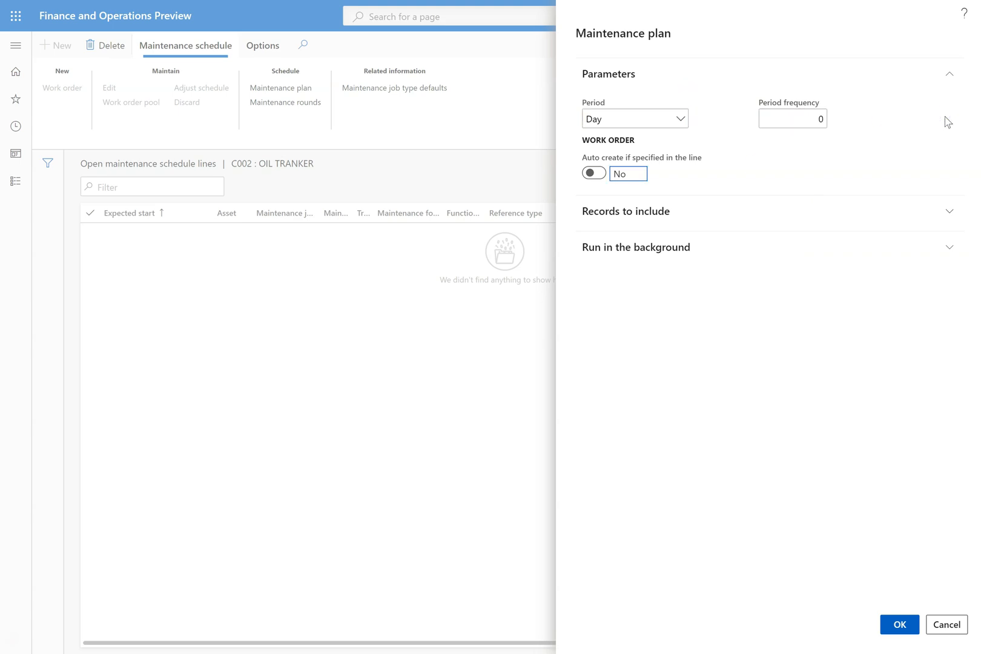
left_click(899, 624)
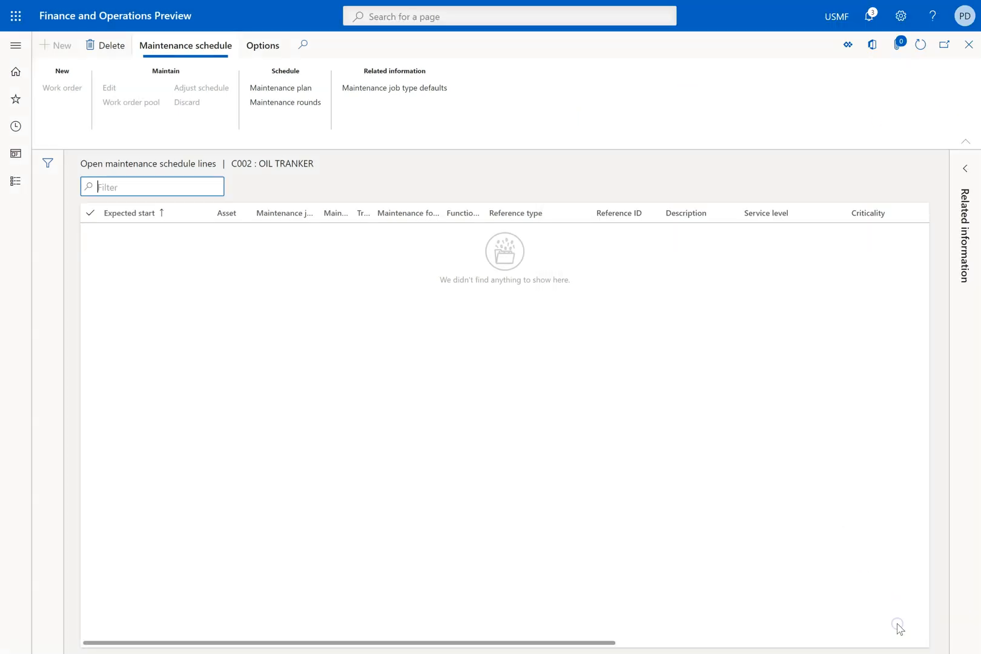
left_click(920, 46)
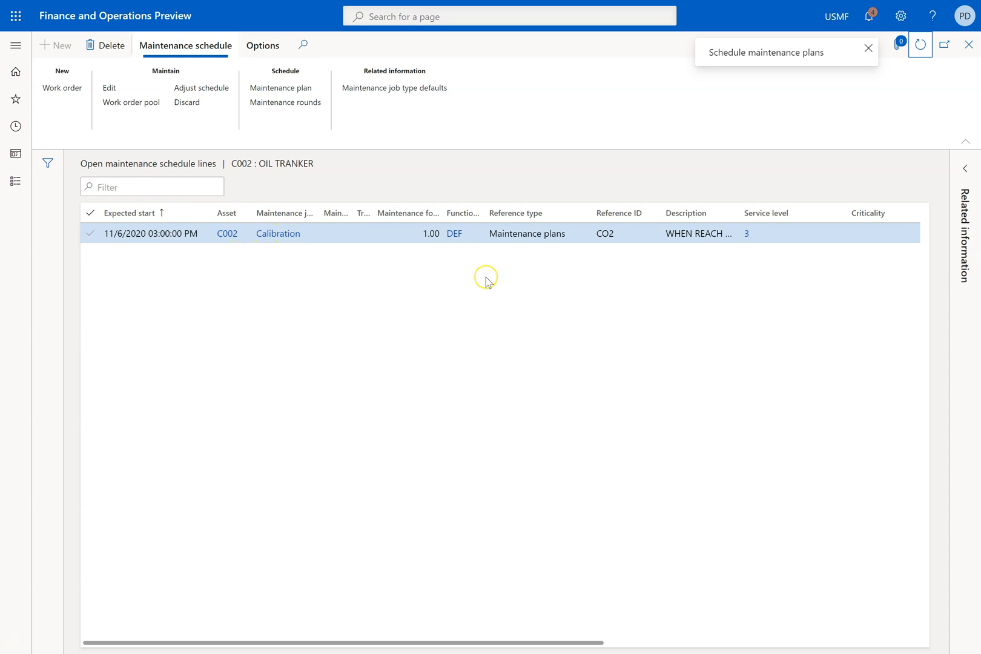
Compare the open calibration schedule line of asset C002 with the asset's DIP/CM counter registrations and aggregated values.
left_click_drag(576, 640, 703, 631)
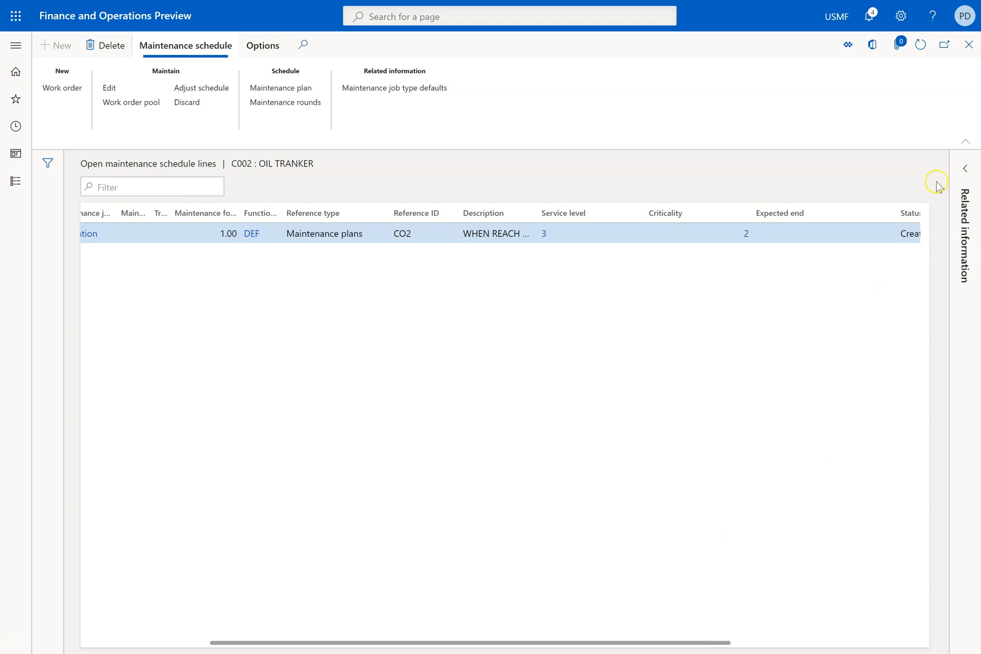
left_click(969, 46)
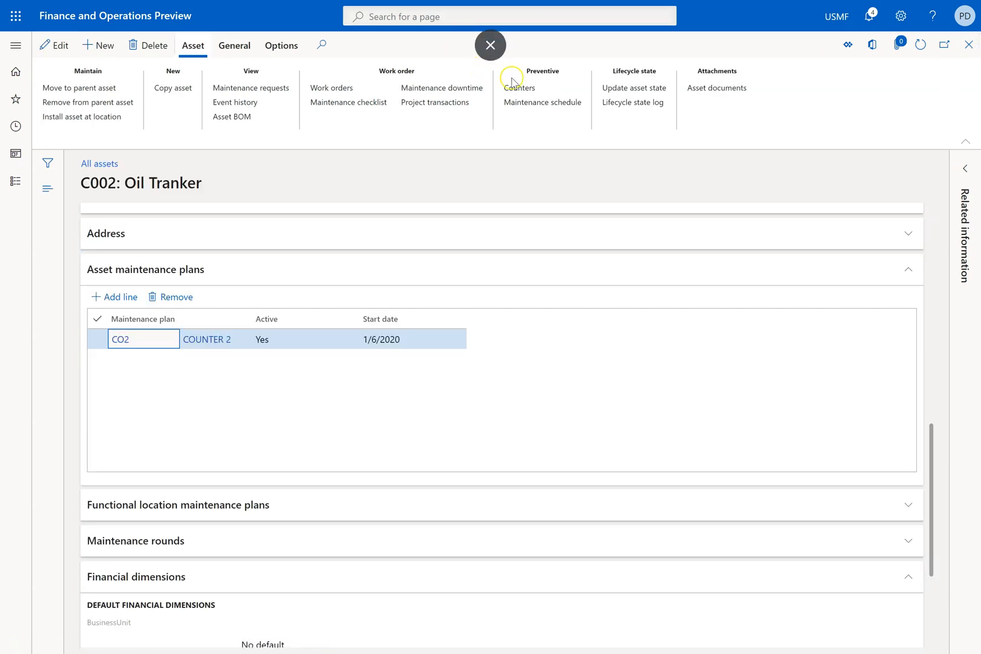
left_click(519, 88)
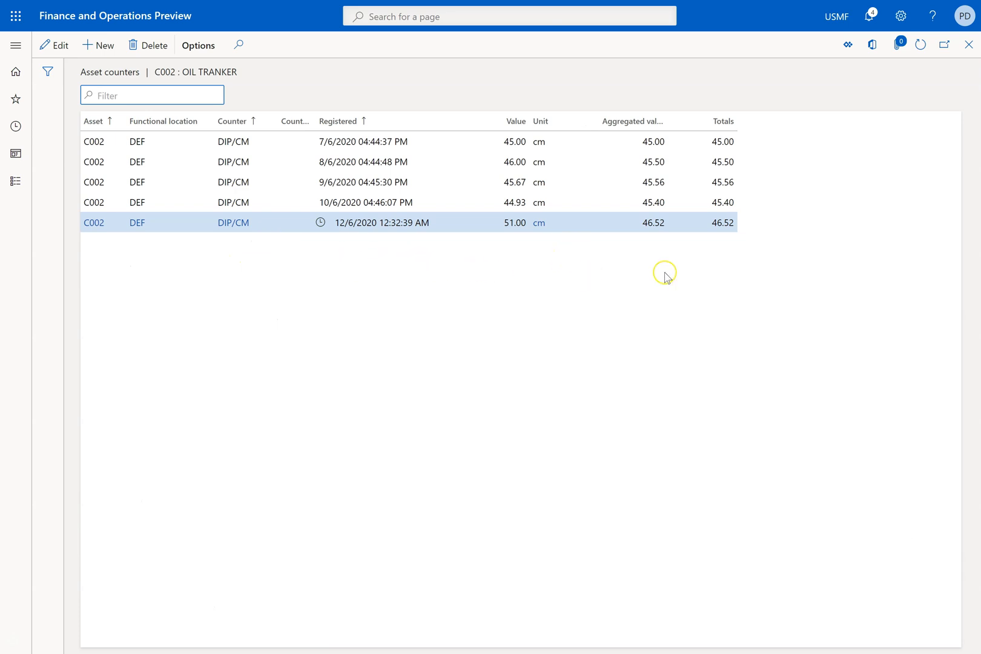
Close asset C002's counters and record to return to the asset list, and switch to the PowerPoint slide show.
left_click(968, 45)
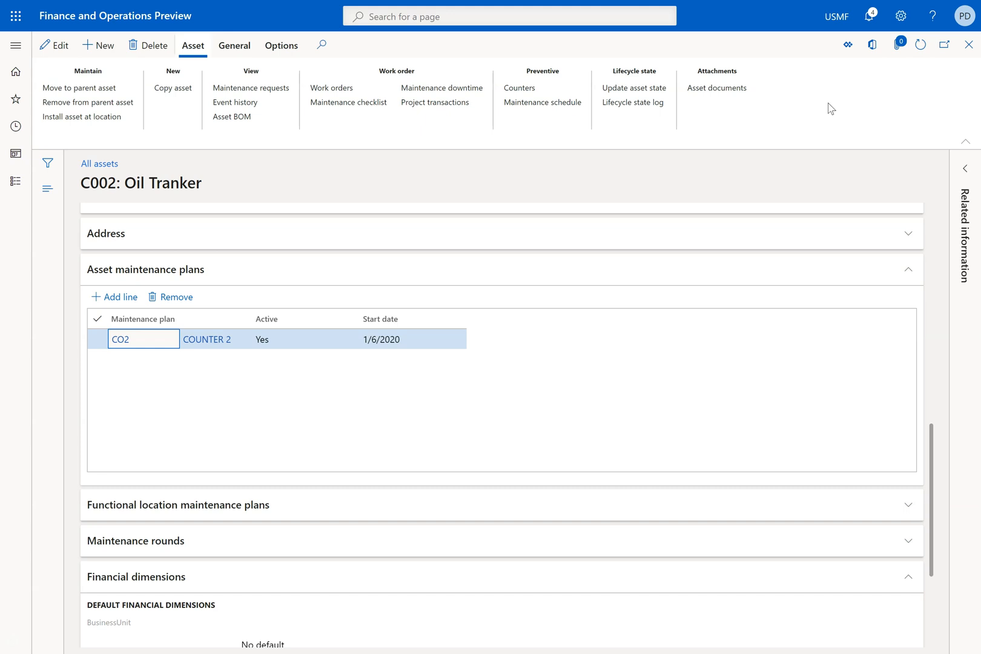
key("Escape")
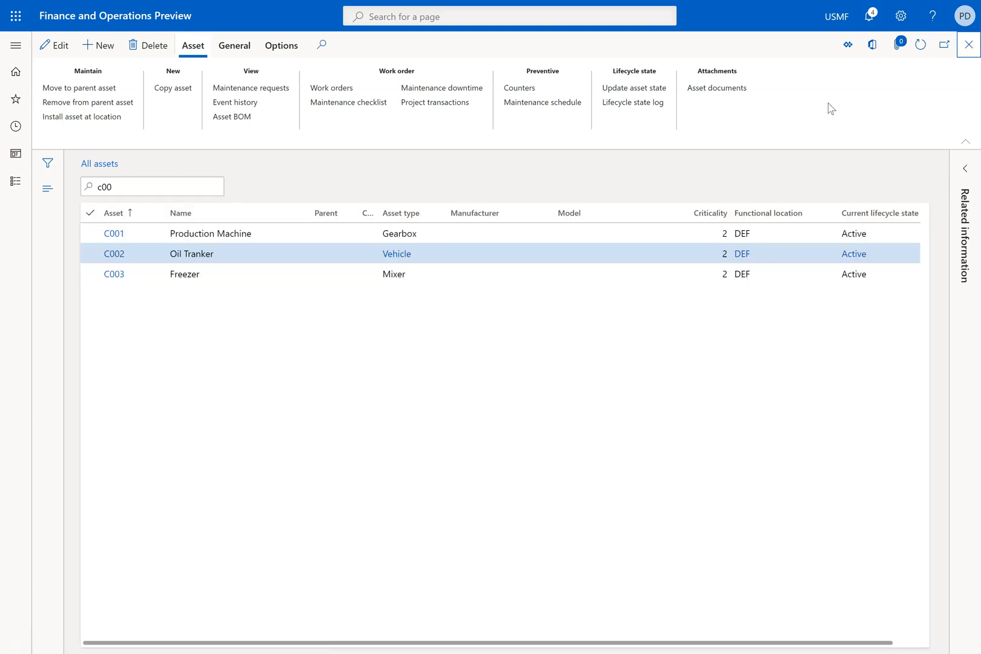
key("alt+Tab")
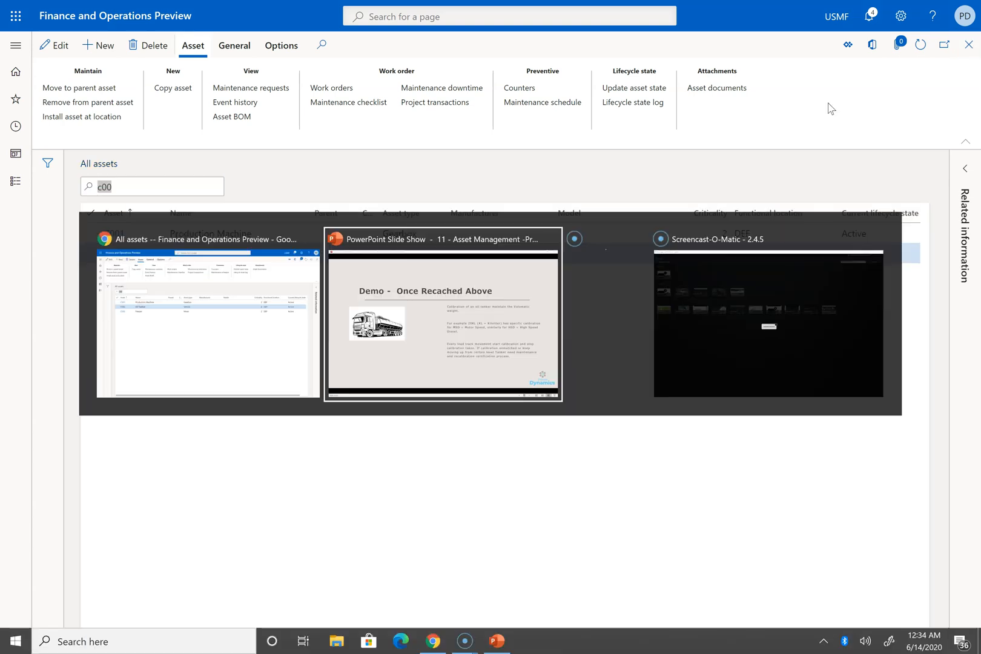